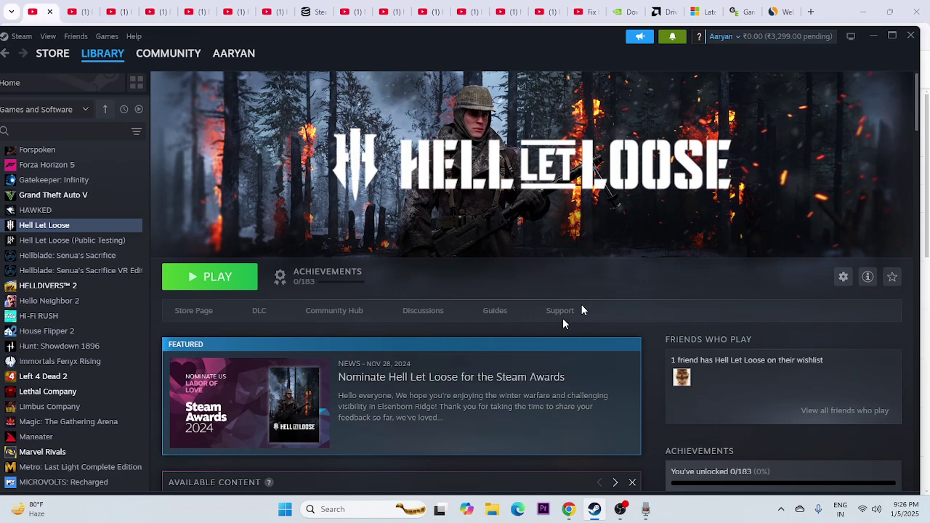
# Step: Look up the computer's restart option among the Windows power options, without restarting
pyautogui.click(286, 510)
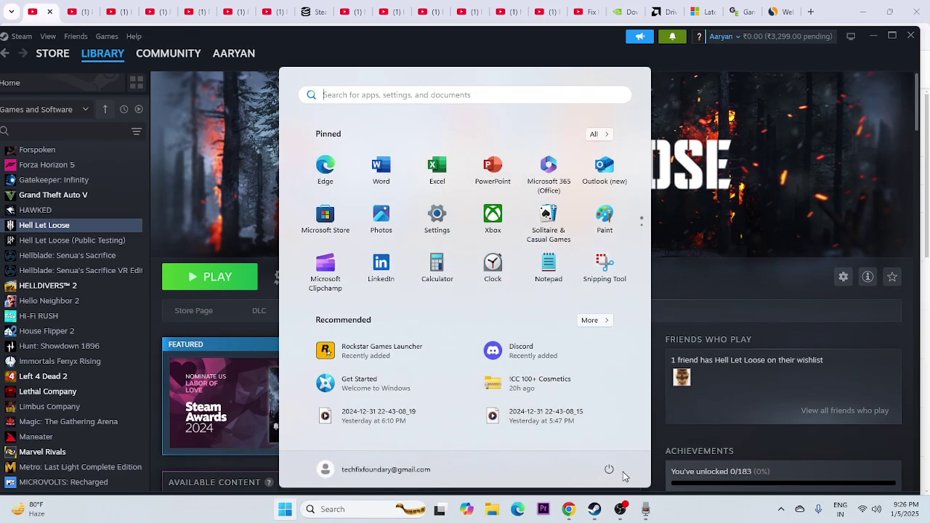
pyautogui.click(610, 470)
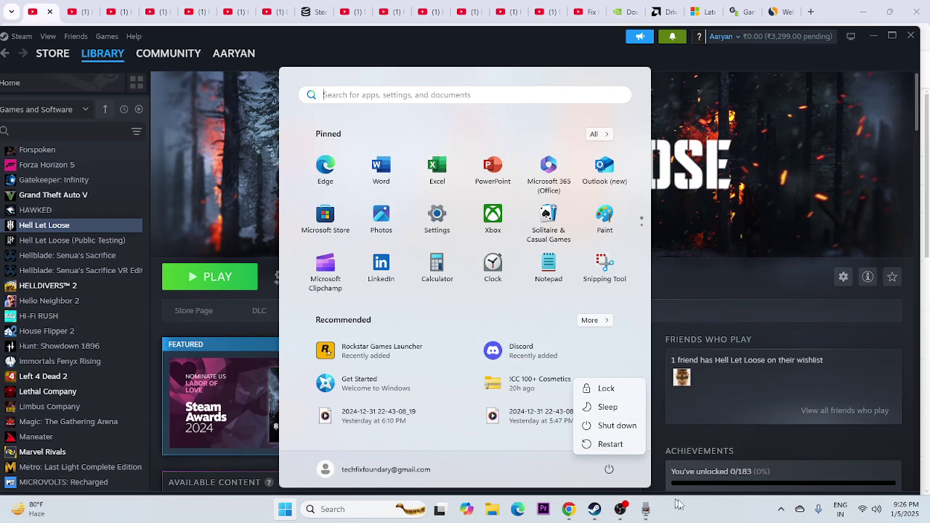
pyautogui.click(685, 519)
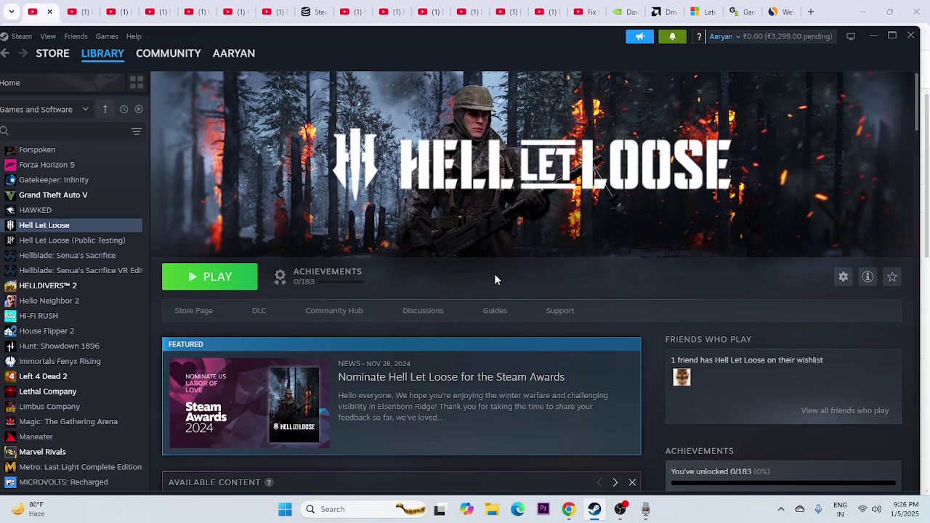
# Step: Browse to the install folder of Hell Let Loose from the installed files section of its Steam properties
pyautogui.rightClick(54, 230)
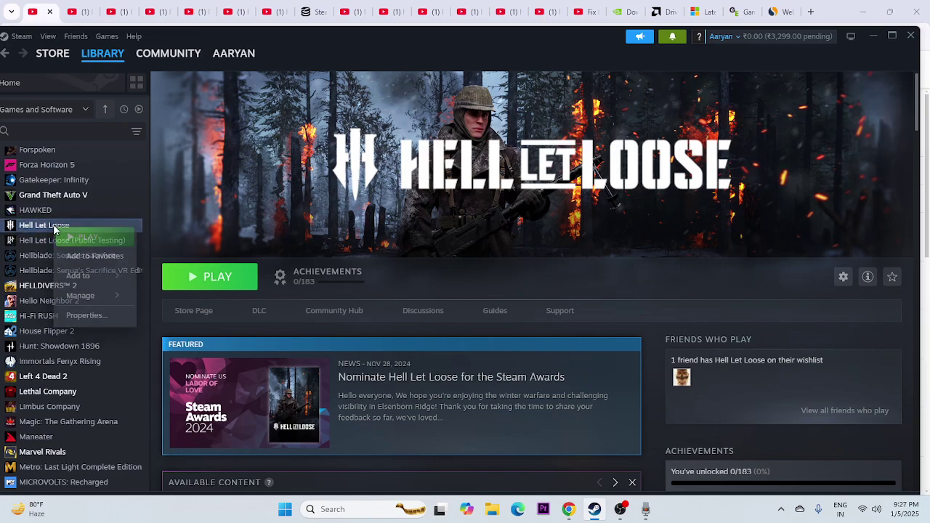
pyautogui.click(88, 314)
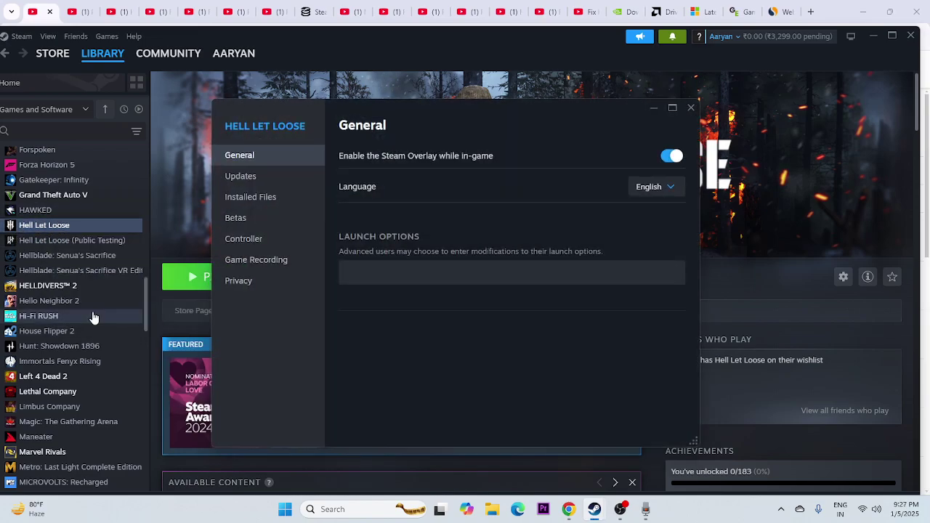
pyautogui.click(273, 199)
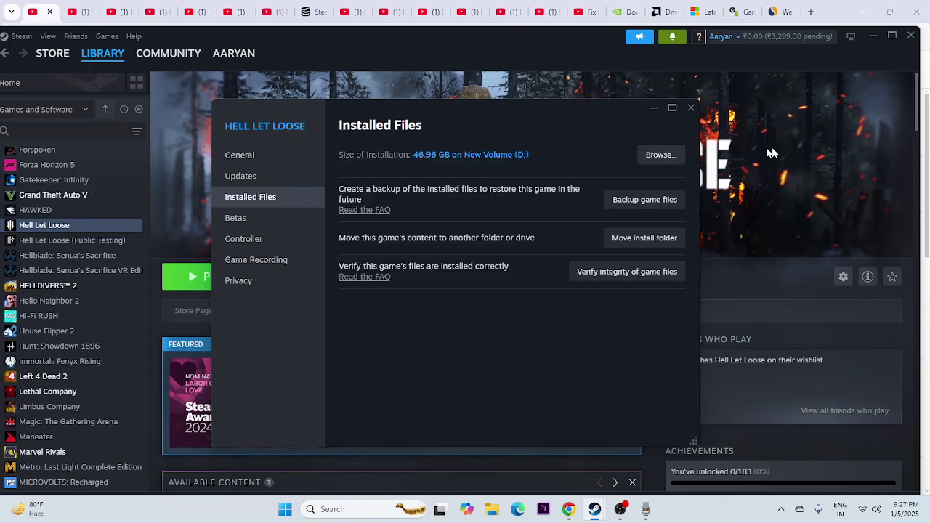
pyautogui.click(660, 156)
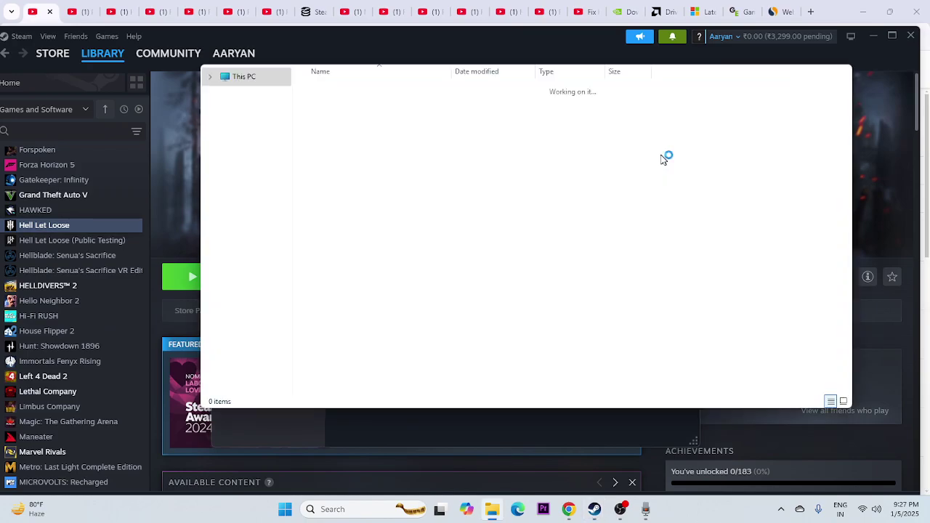
pyautogui.click(812, 75)
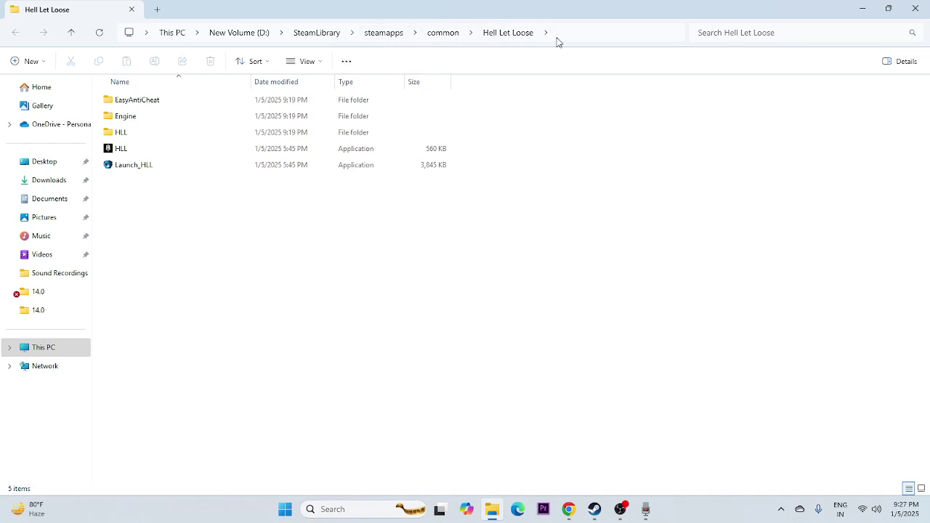
# Step: Locate the HLL application in the install folder, then put away the folder and Steam windows
pyautogui.click(442, 150)
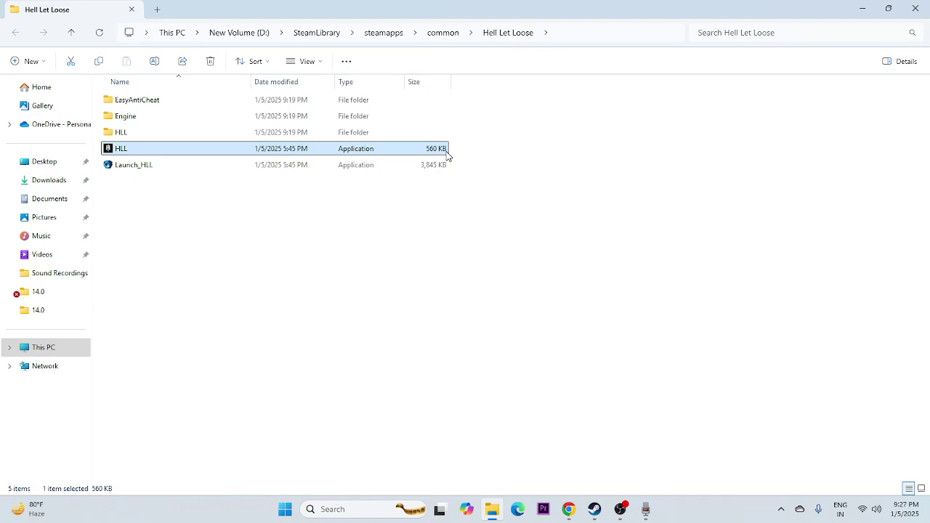
pyautogui.click(427, 191)
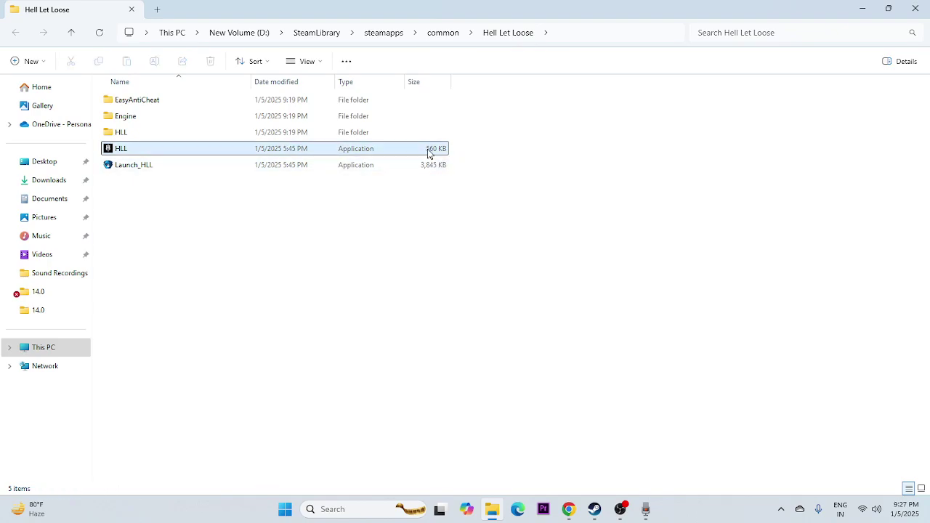
pyautogui.click(914, 9)
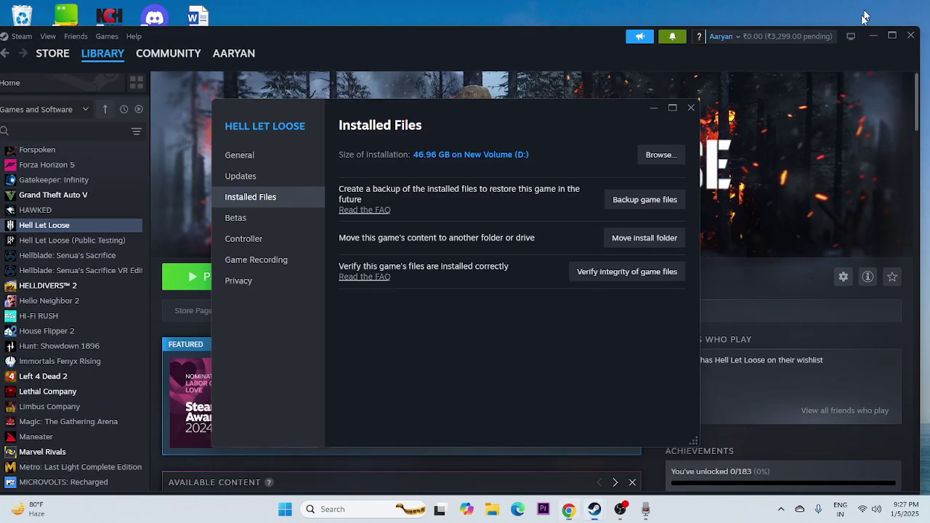
pyautogui.click(691, 107)
pyautogui.click(872, 37)
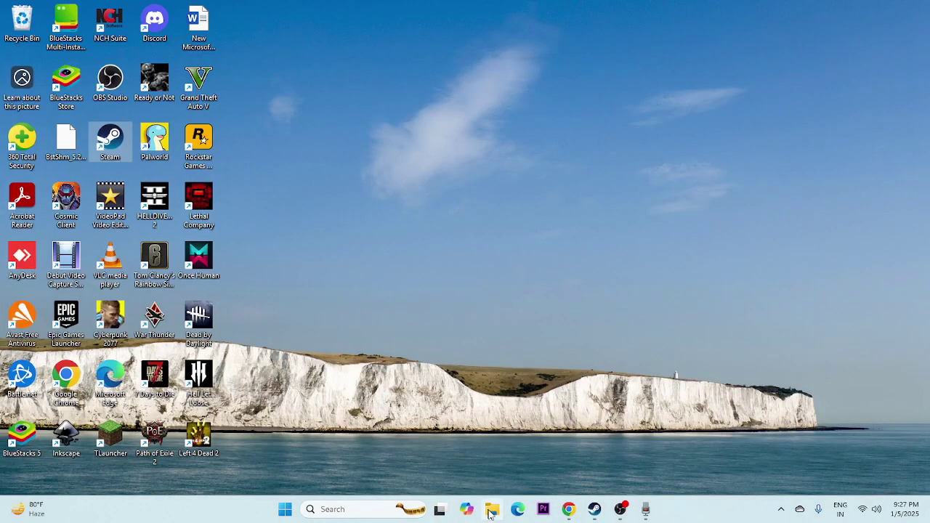
# Step: In File Explorer, open the folder D:\SteamLibrary\steamapps\common\Hell Let Loose and locate the HLL application
pyautogui.press('super+e')
pyautogui.click(56, 353)
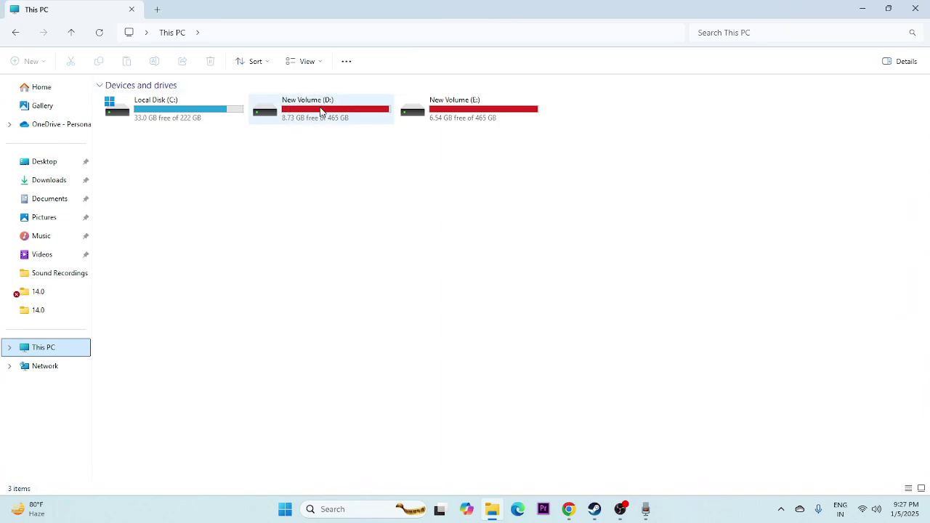
pyautogui.doubleClick(320, 106)
pyautogui.doubleClick(122, 148)
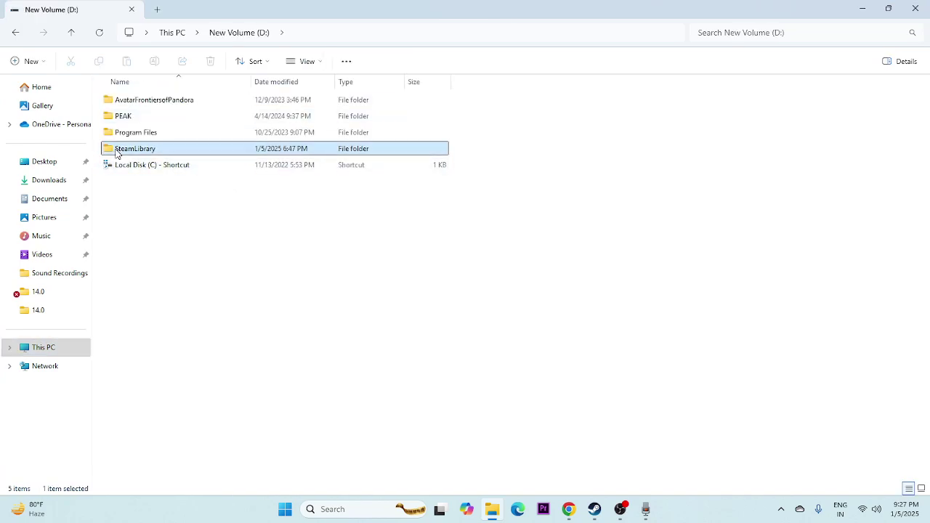
pyautogui.doubleClick(149, 101)
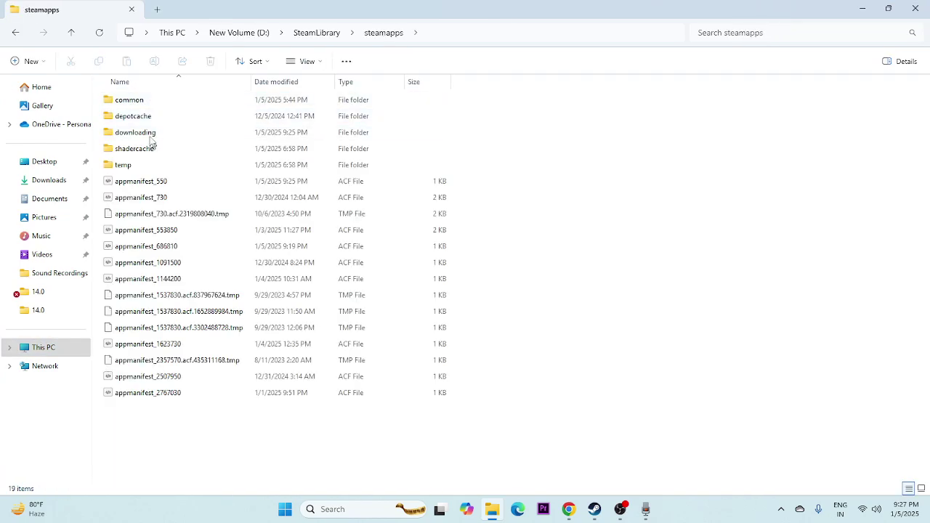
pyautogui.doubleClick(143, 101)
pyautogui.scroll(-2, 176, 201)
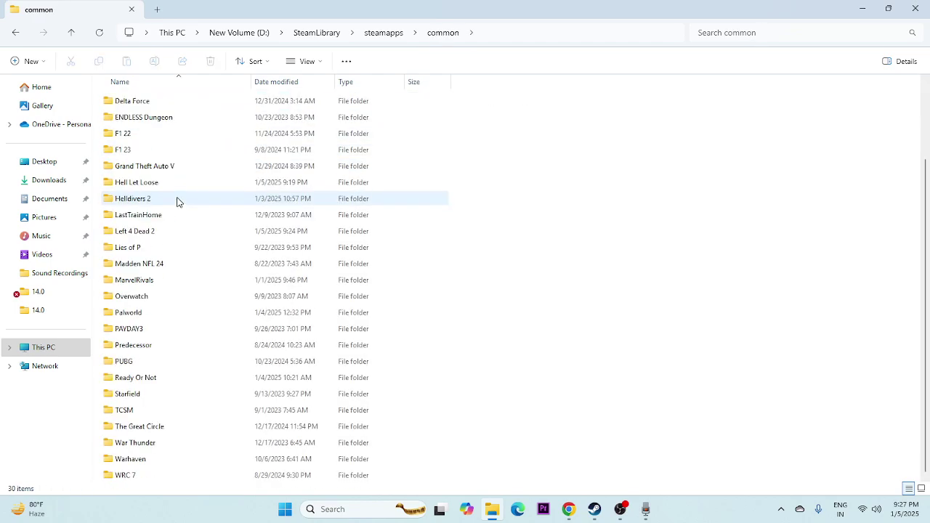
pyautogui.doubleClick(170, 187)
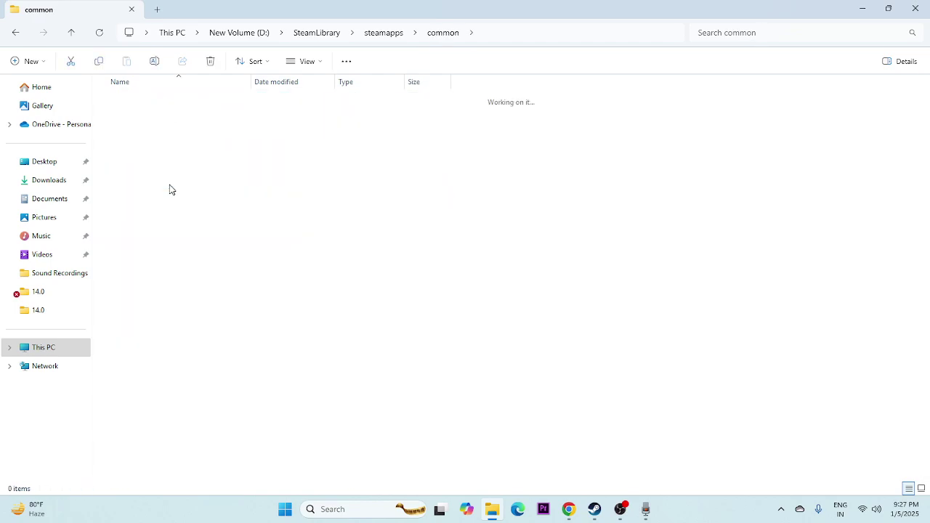
pyautogui.click(134, 151)
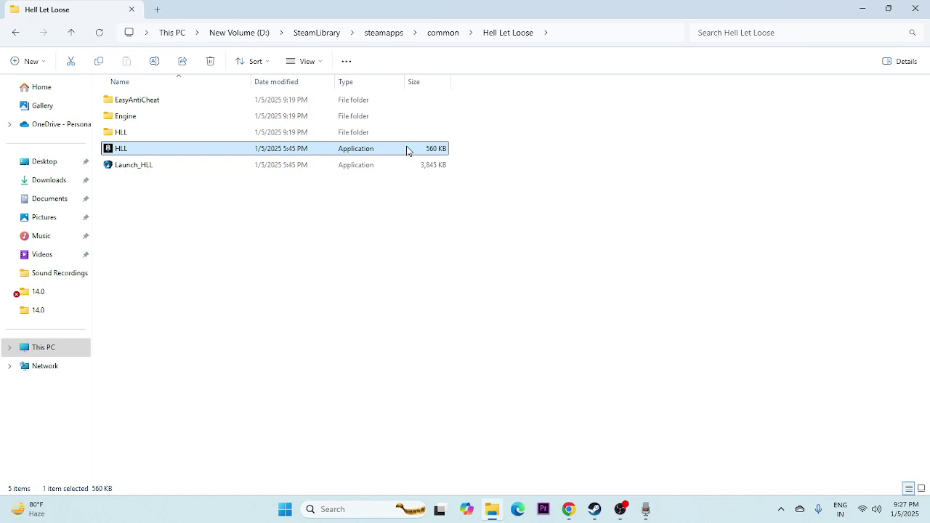
pyautogui.click(334, 309)
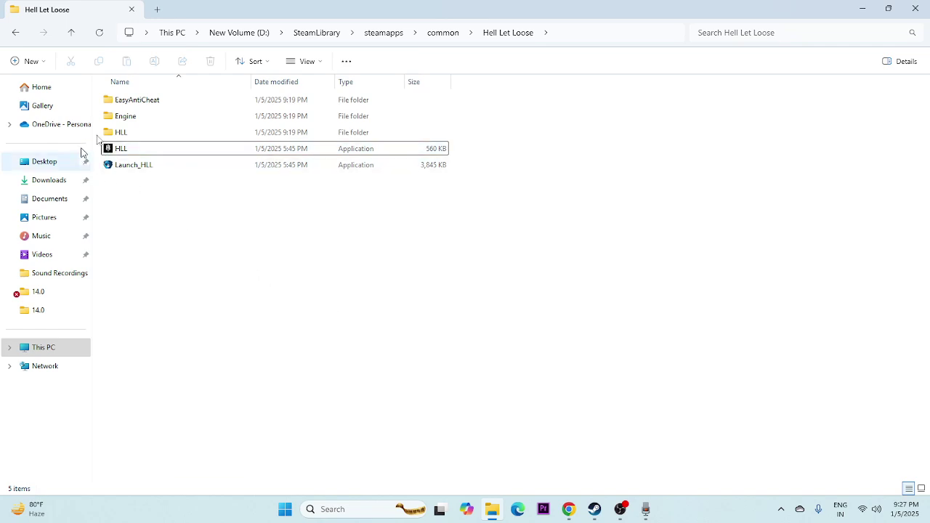
# Step: Set the HLL application to run as administrator and enable its compatibility mode for Windows 8
pyautogui.click(144, 152)
pyautogui.rightClick(143, 152)
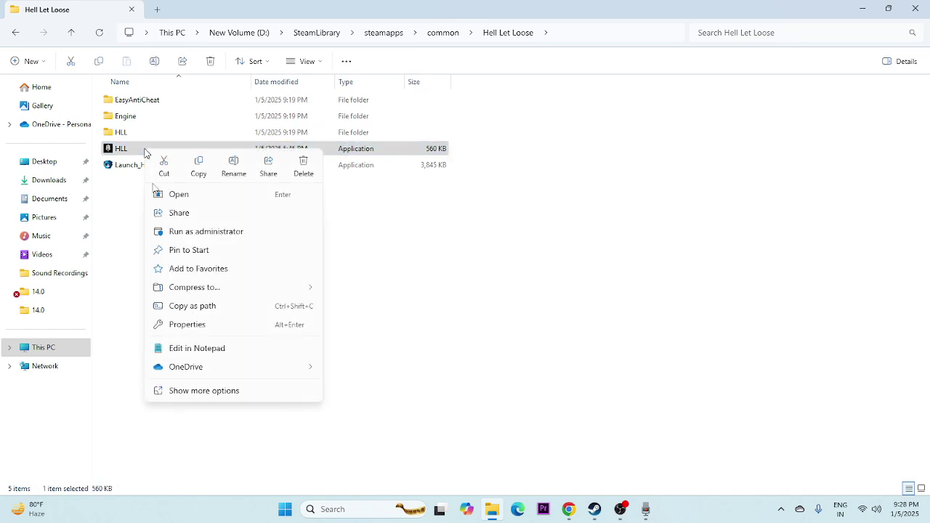
pyautogui.click(183, 390)
pyautogui.click(182, 434)
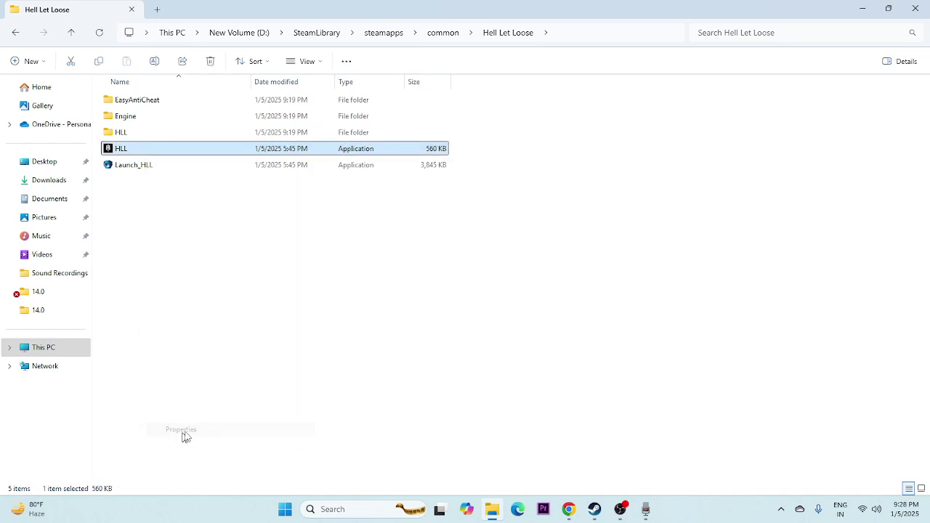
pyautogui.click(256, 190)
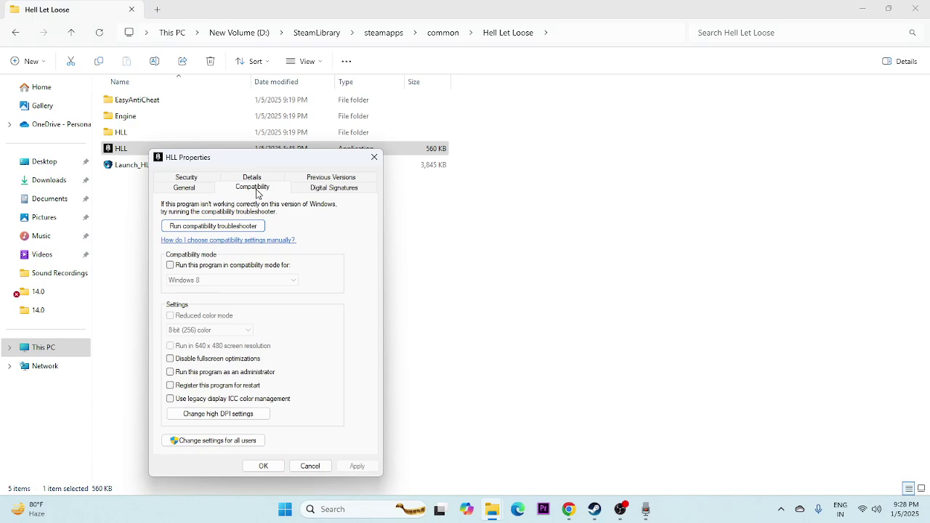
pyautogui.click(172, 373)
pyautogui.click(357, 467)
pyautogui.click(170, 266)
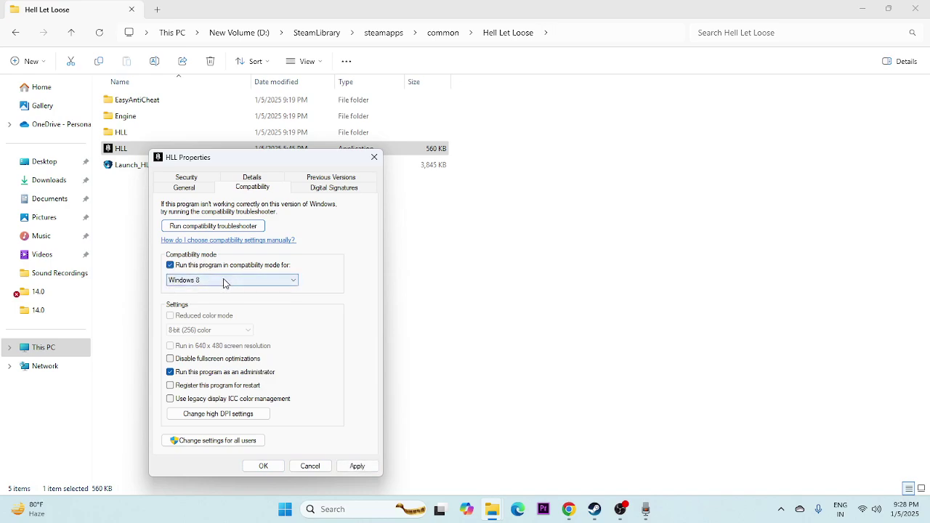
# Step: Try Windows Vista (Service Pack 2) and Windows 7 as HLL's compatibility mode, then switch back to Windows 8
pyautogui.click(251, 280)
pyautogui.click(193, 313)
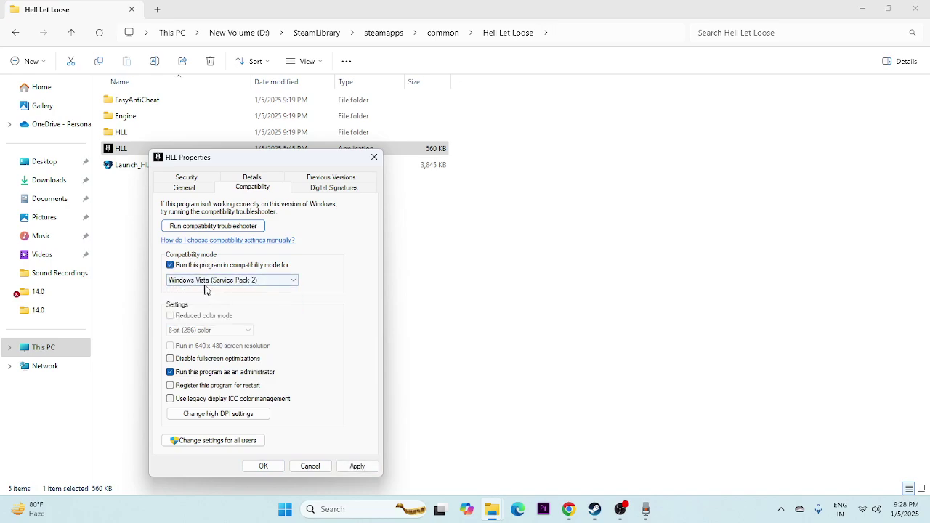
pyautogui.click(218, 280)
pyautogui.click(210, 313)
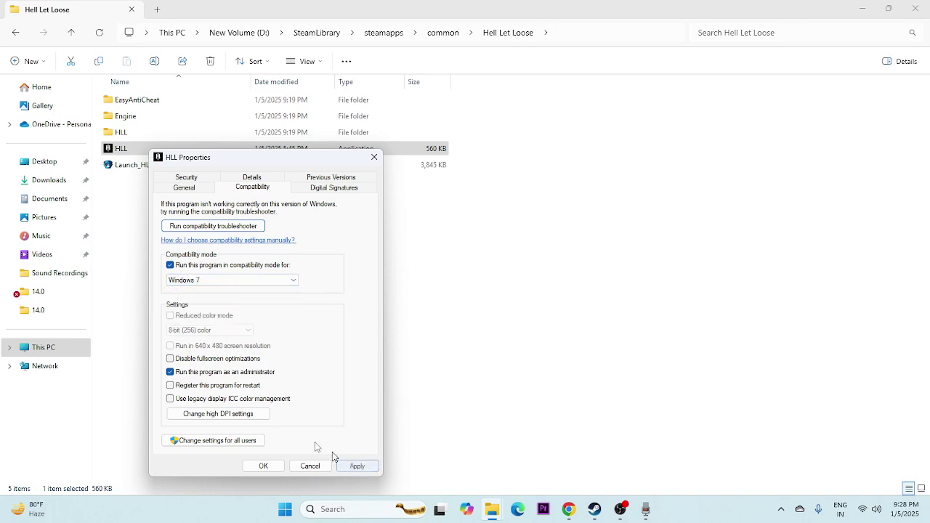
pyautogui.click(218, 281)
pyautogui.click(192, 321)
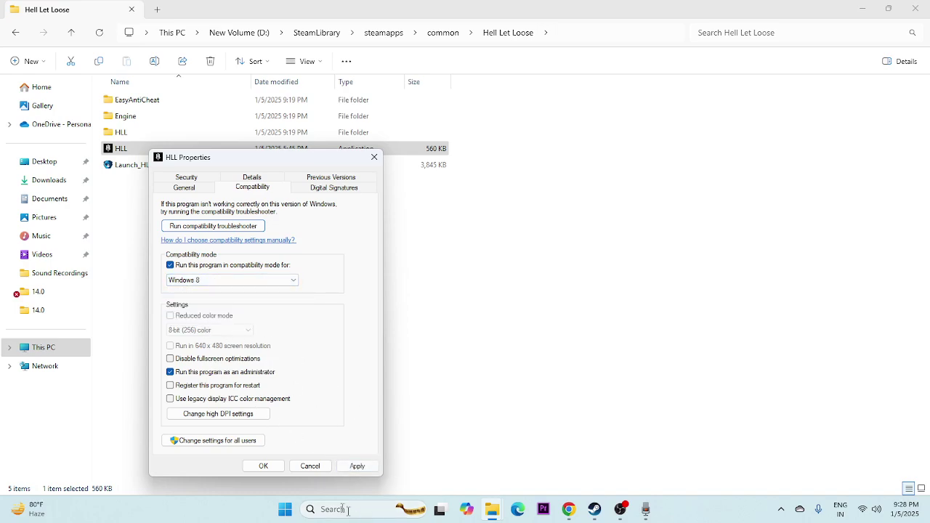
# Step: Save the HLL compatibility settings, close the install folder and return to Steam
pyautogui.click(357, 466)
pyautogui.click(263, 465)
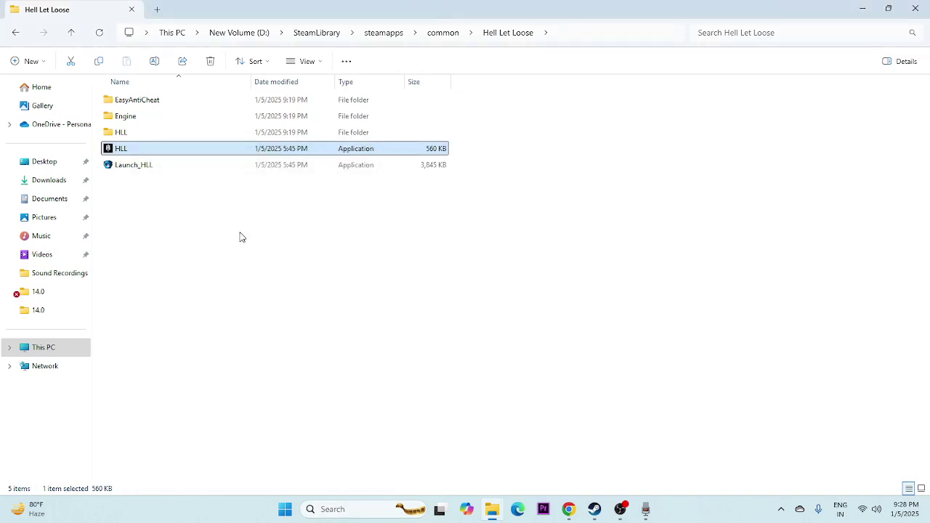
pyautogui.click(915, 8)
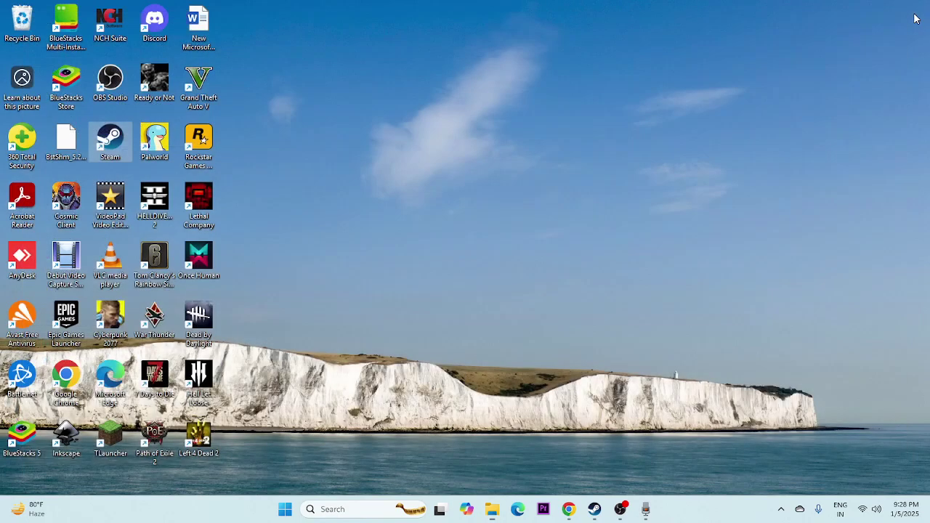
pyautogui.click(594, 508)
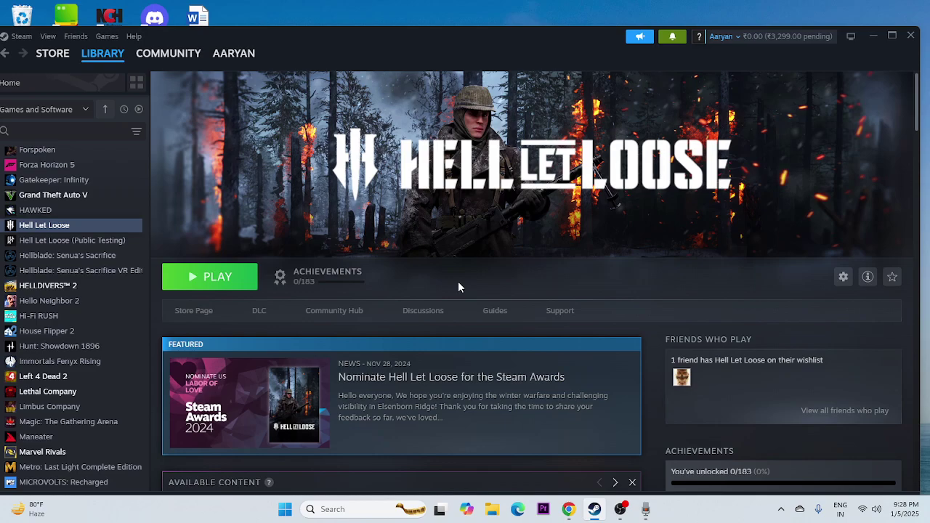
# Step: Open the Date & time page in Windows Settings and check the automatic time zone and time options
pyautogui.click(351, 510)
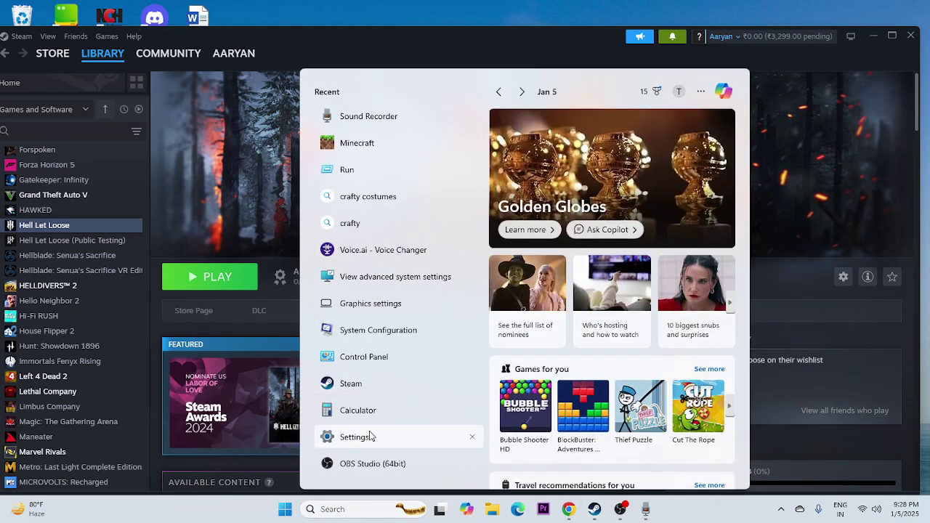
pyautogui.click(334, 435)
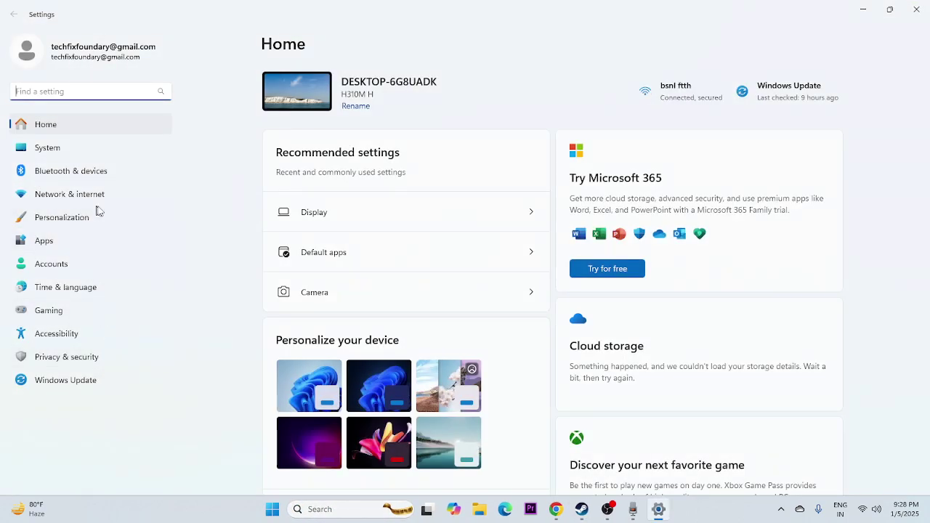
pyautogui.click(81, 288)
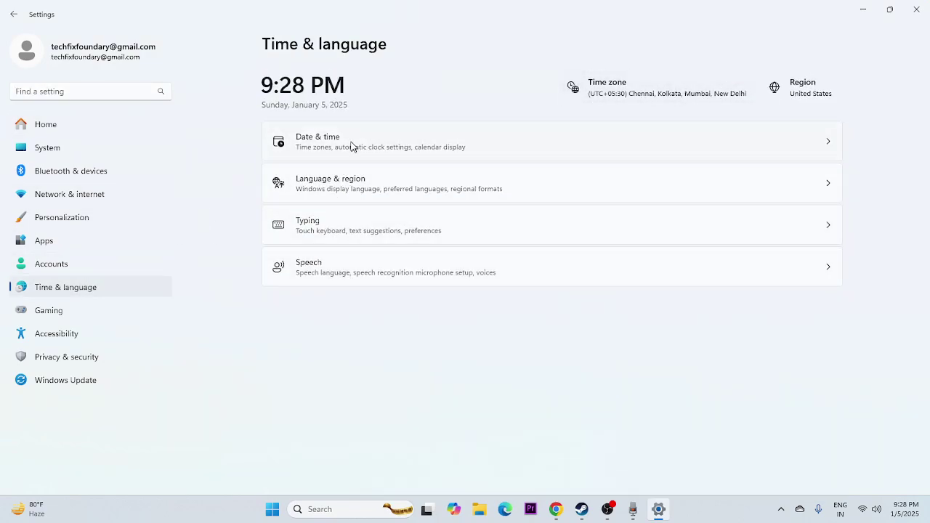
pyautogui.click(418, 147)
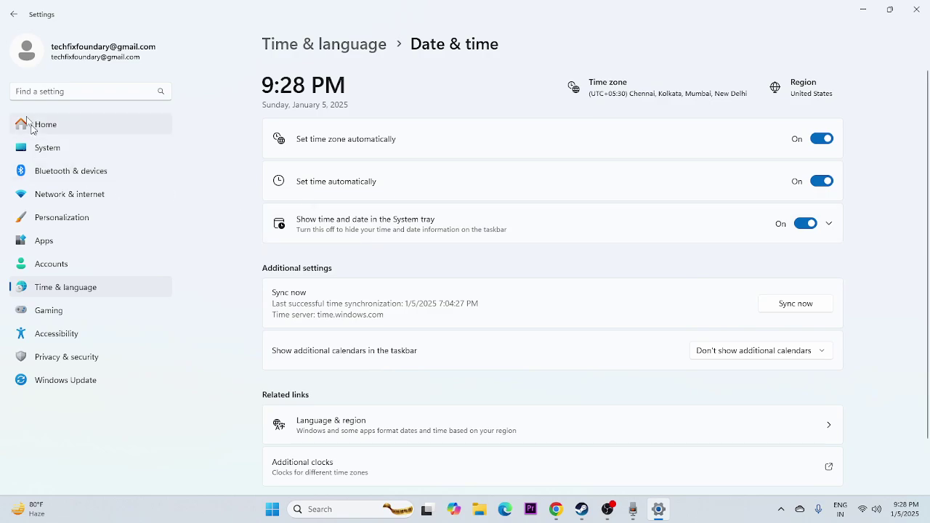
# Step: Check the Country or region setting on the Language & region page and close Windows Settings
pyautogui.click(13, 14)
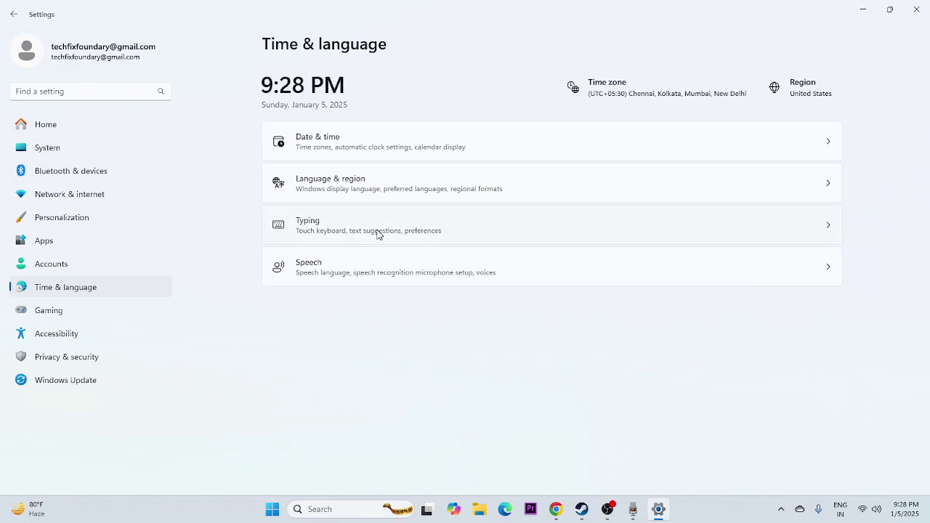
pyautogui.click(366, 181)
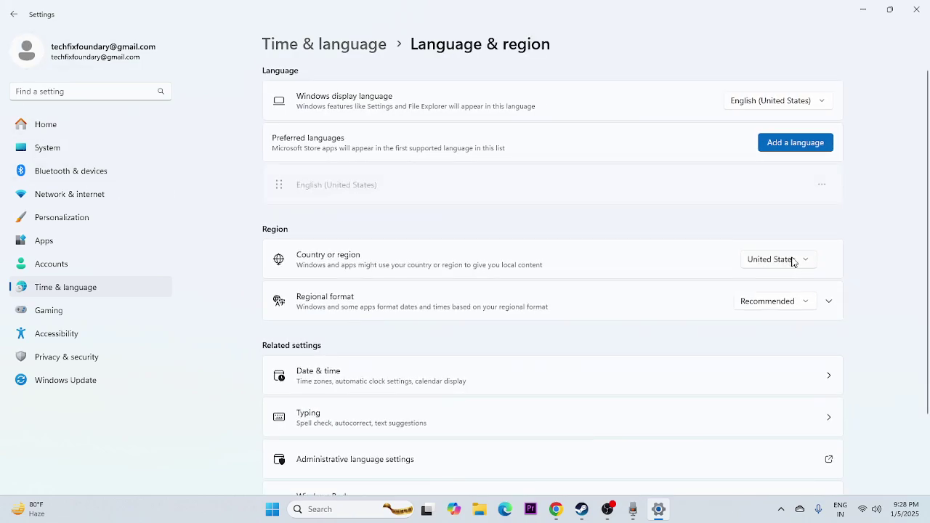
pyautogui.click(804, 261)
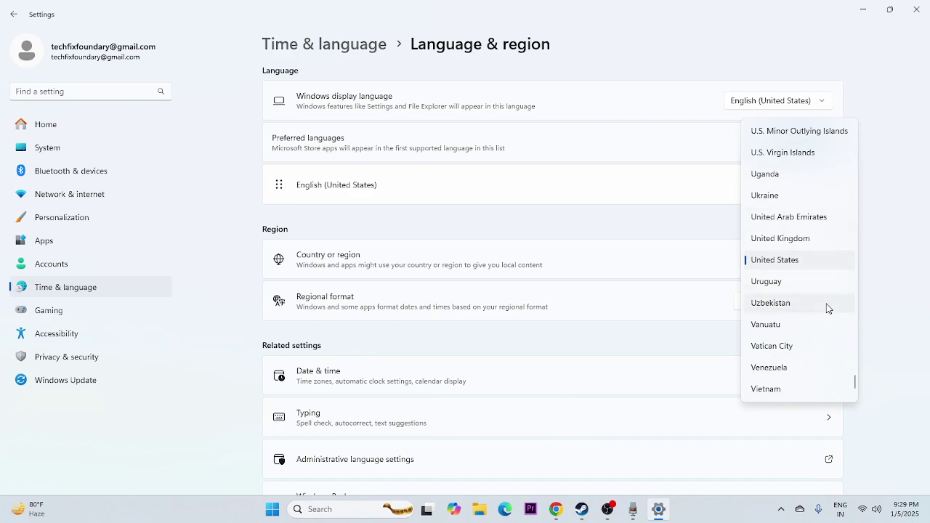
pyautogui.click(897, 276)
pyautogui.click(916, 10)
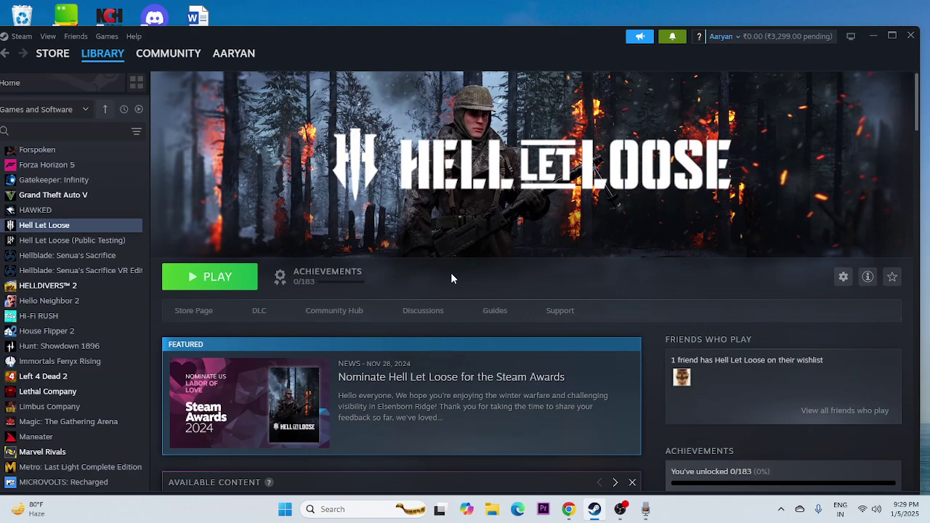
# Step: Open Control Panel and go to the list of apps allowed through Windows Defender Firewall
pyautogui.click(319, 508)
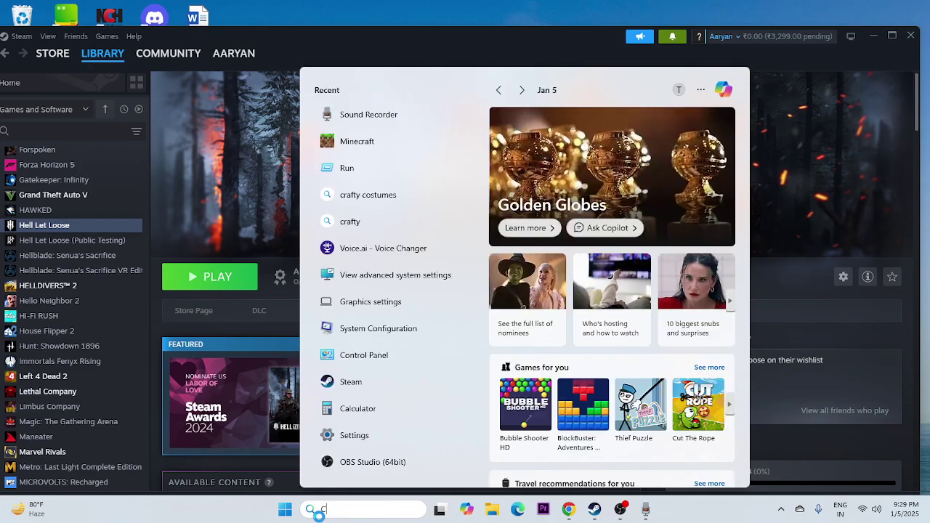
pyautogui.write('Co')
pyautogui.click(369, 160)
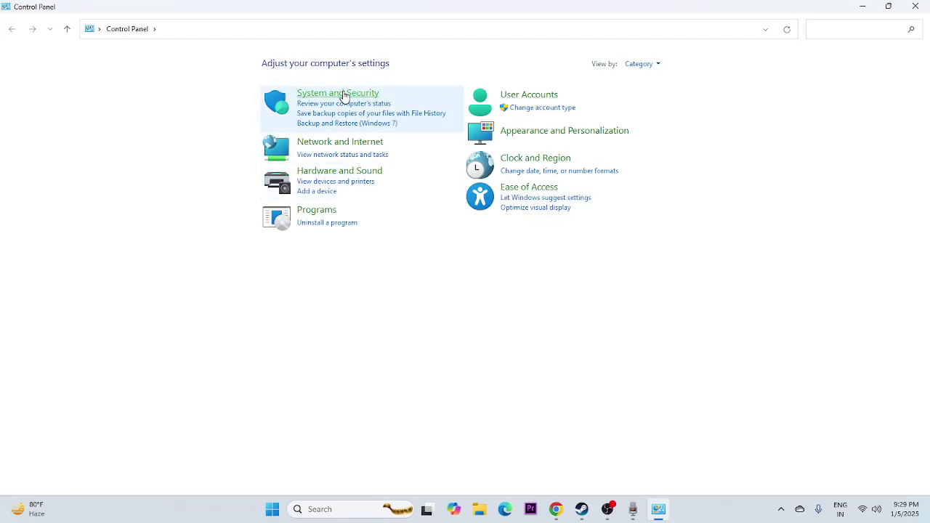
pyautogui.click(344, 95)
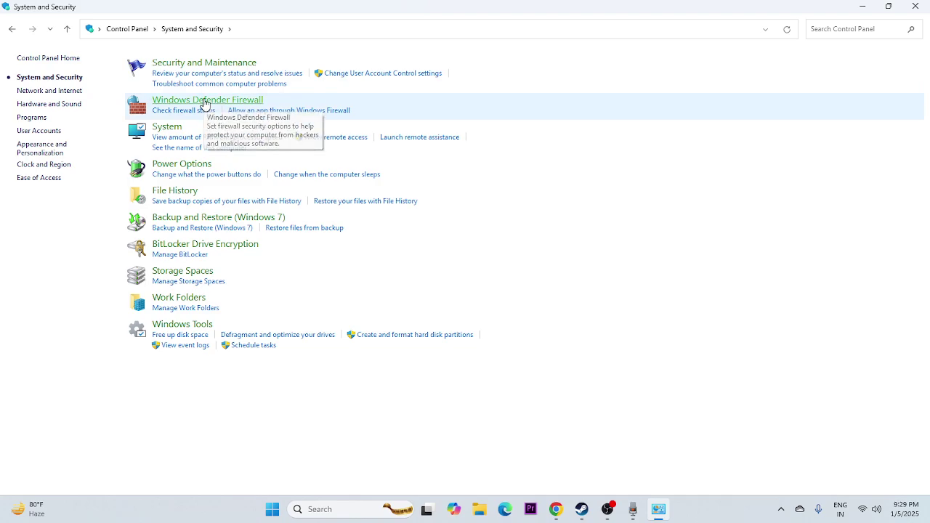
pyautogui.click(204, 102)
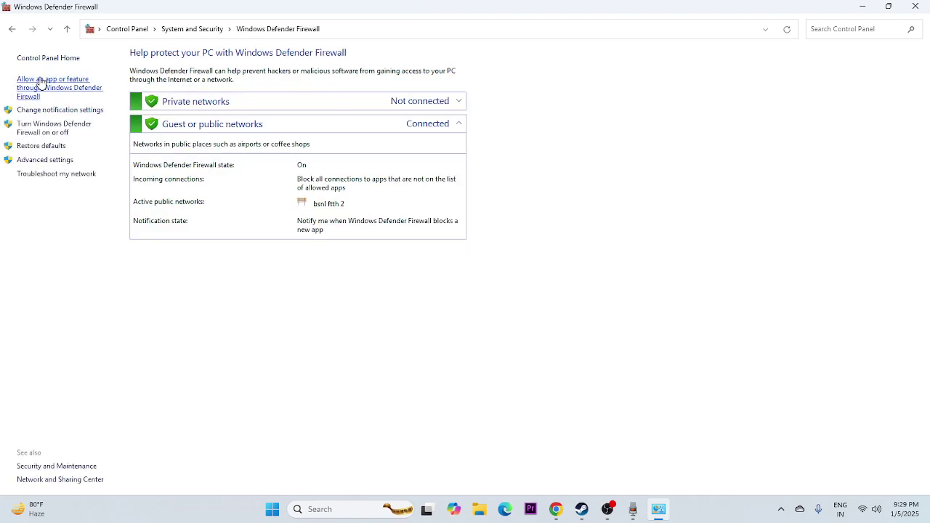
pyautogui.click(38, 86)
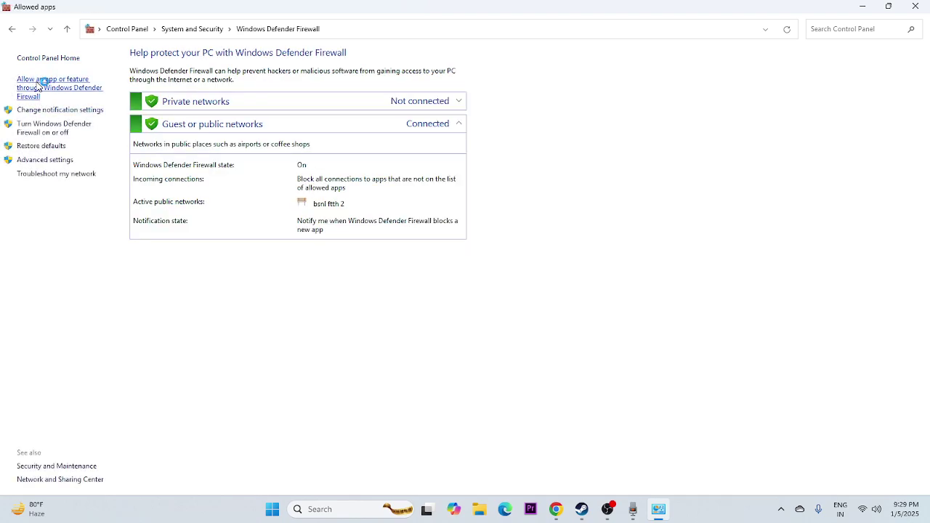
# Step: Find Hell Let Loose in the allowed apps list and unlock the firewall list for changes
pyautogui.scroll(-5, 390, 204)
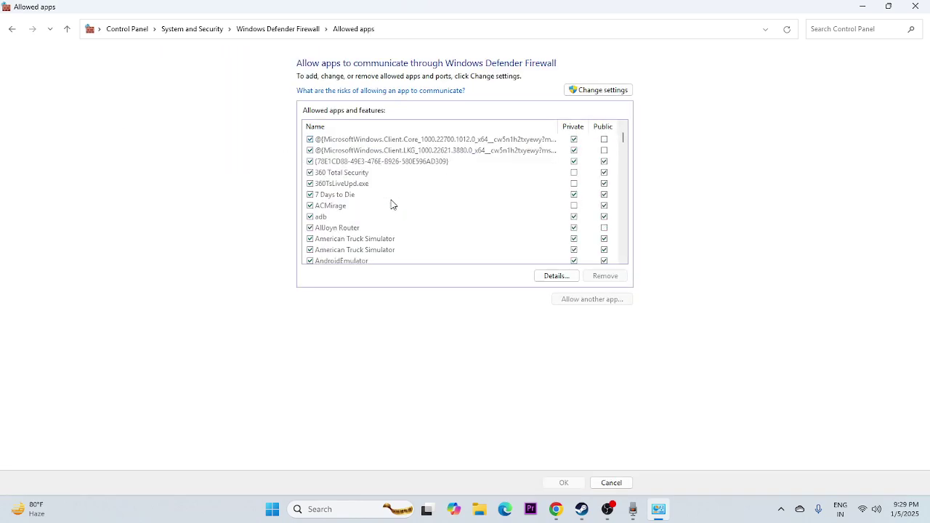
pyautogui.scroll(-15, 390, 204)
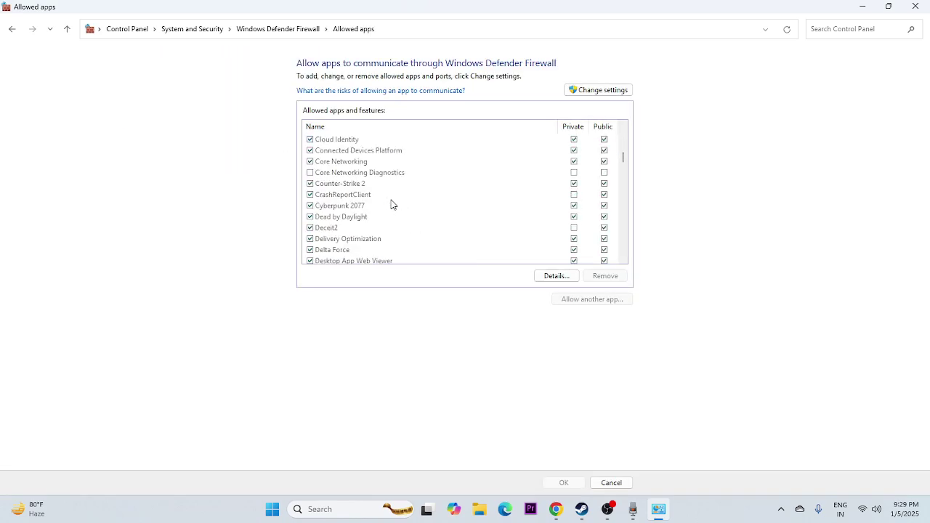
pyautogui.scroll(-7, 390, 203)
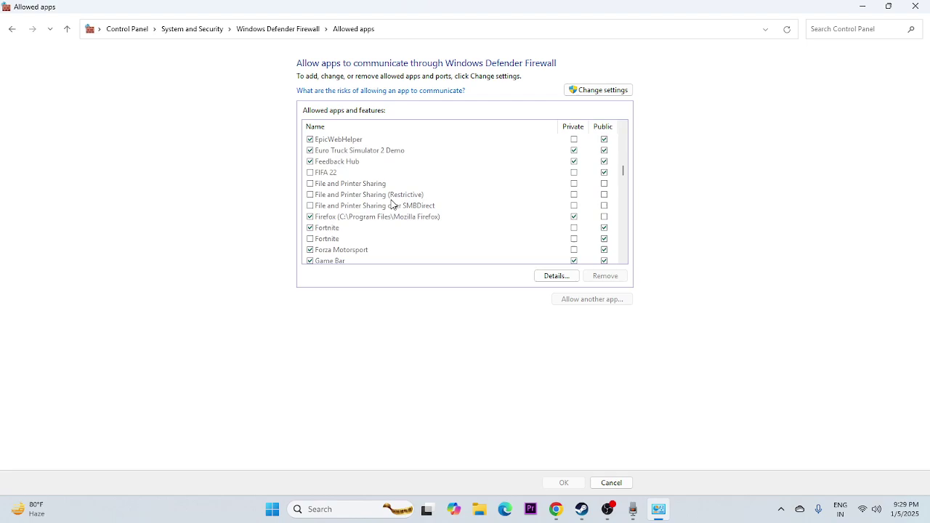
pyautogui.scroll(-6, 390, 203)
pyautogui.scroll(1, 390, 203)
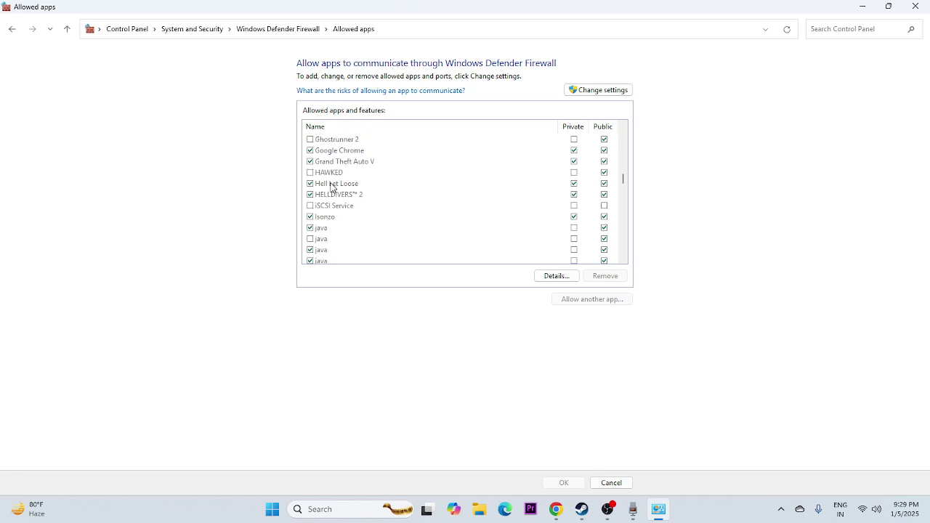
pyautogui.click(609, 89)
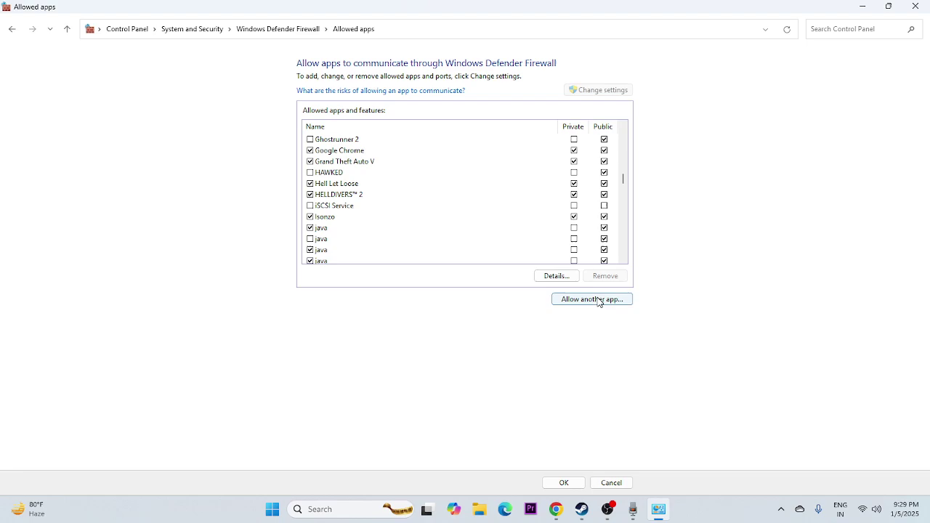
# Step: Start allowing another app and browse to the Hell Let Loose folder in SteamLibrary > steamapps > common on drive E:
pyautogui.click(590, 299)
pyautogui.click(547, 310)
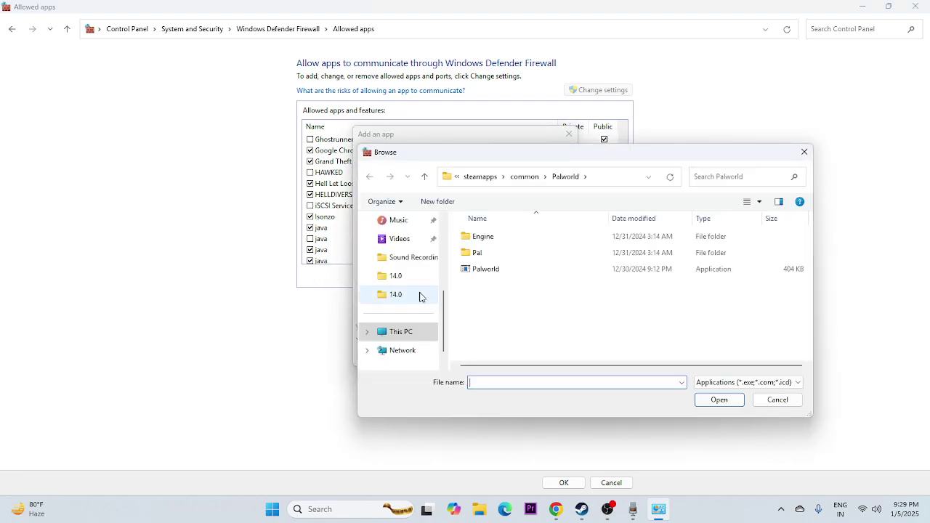
pyautogui.click(411, 314)
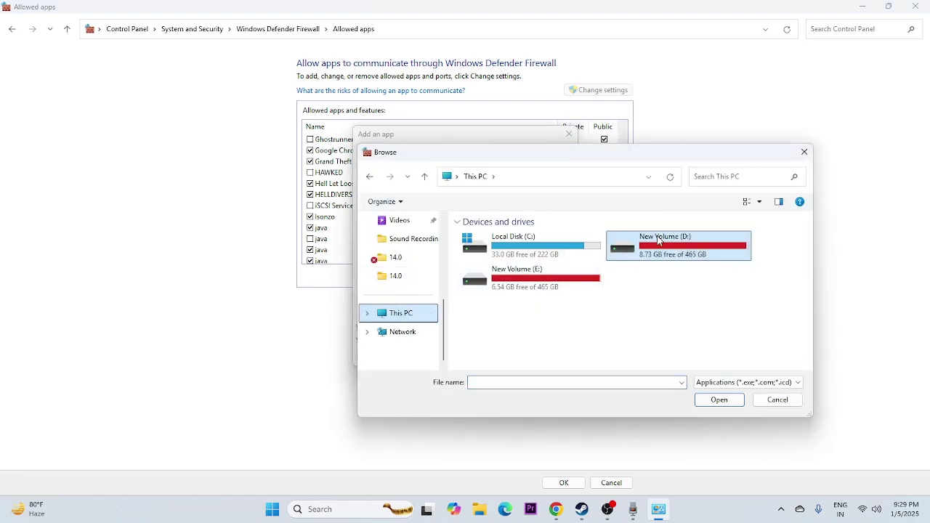
pyautogui.doubleClick(566, 279)
pyautogui.doubleClick(511, 288)
pyautogui.doubleClick(494, 239)
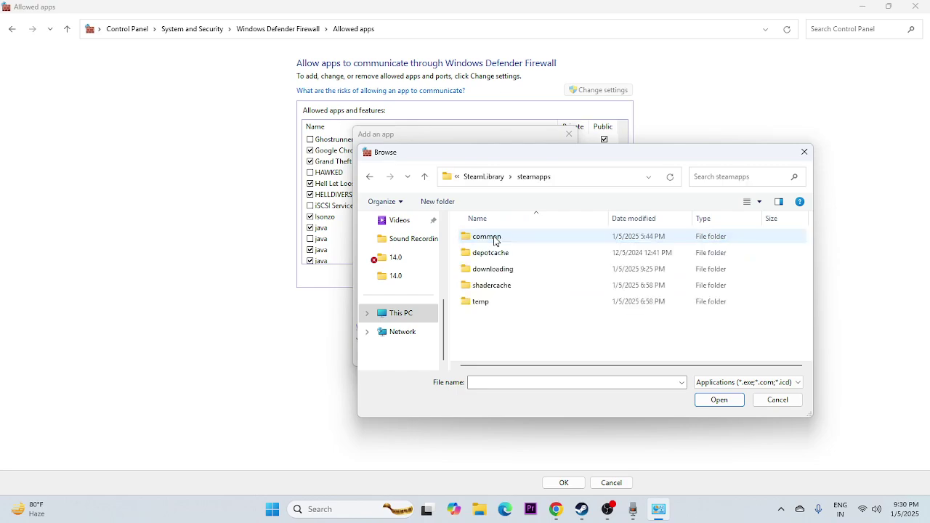
pyautogui.doubleClick(494, 237)
pyautogui.scroll(-2, 498, 305)
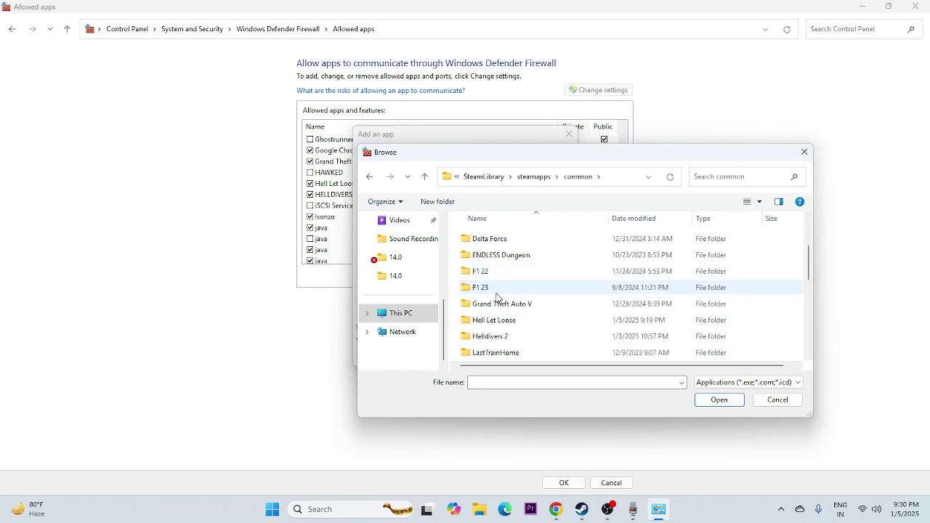
pyautogui.doubleClick(496, 322)
# Step: Add the HLL application to the firewall's allowed apps and close the Allowed apps window
pyautogui.click(504, 287)
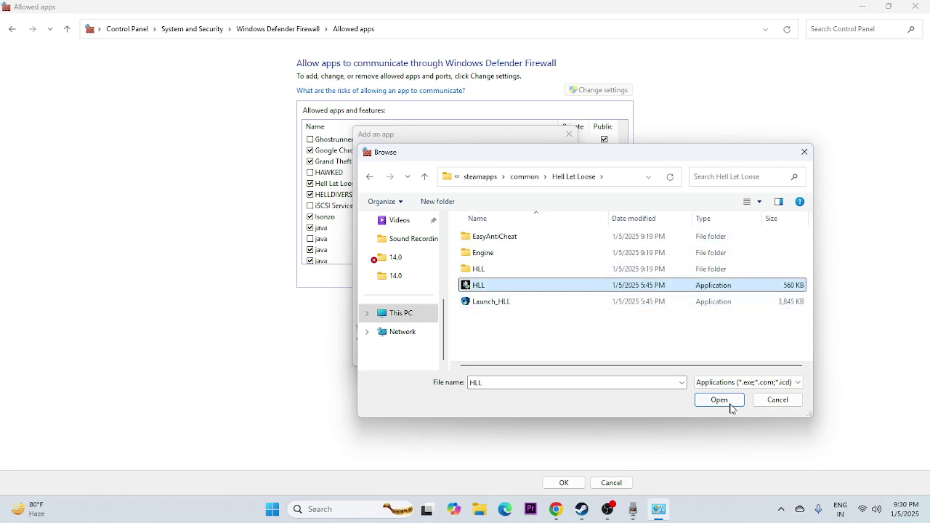
pyautogui.click(728, 404)
pyautogui.click(505, 355)
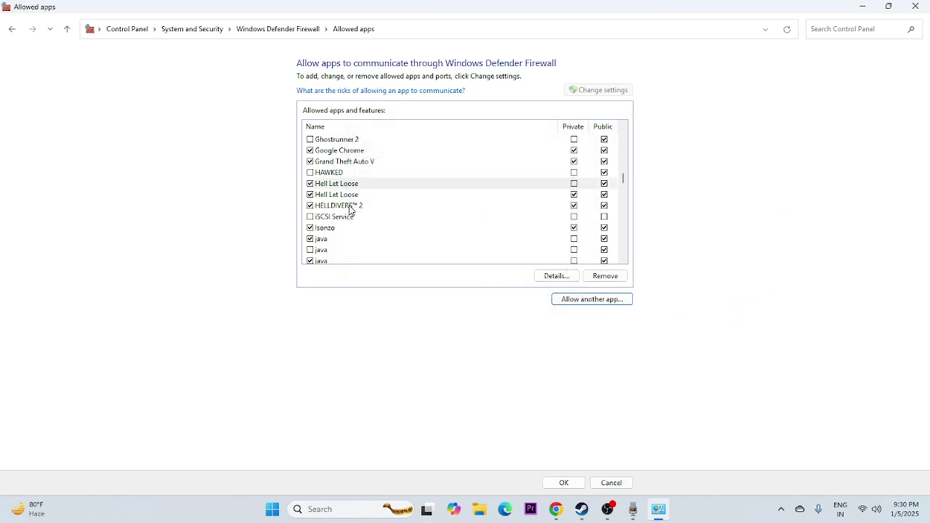
pyautogui.click(915, 6)
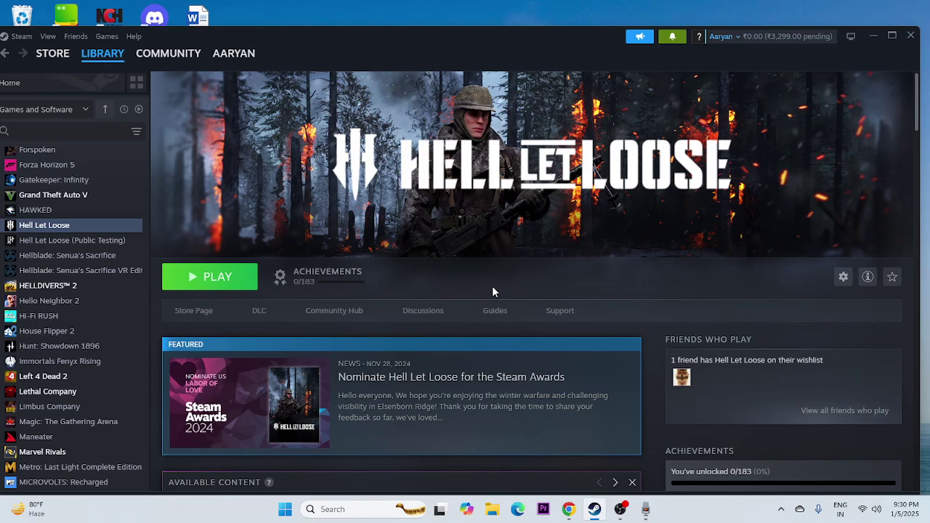
# Step: Maximize Steam and open the services list in System Configuration
pyautogui.click(890, 36)
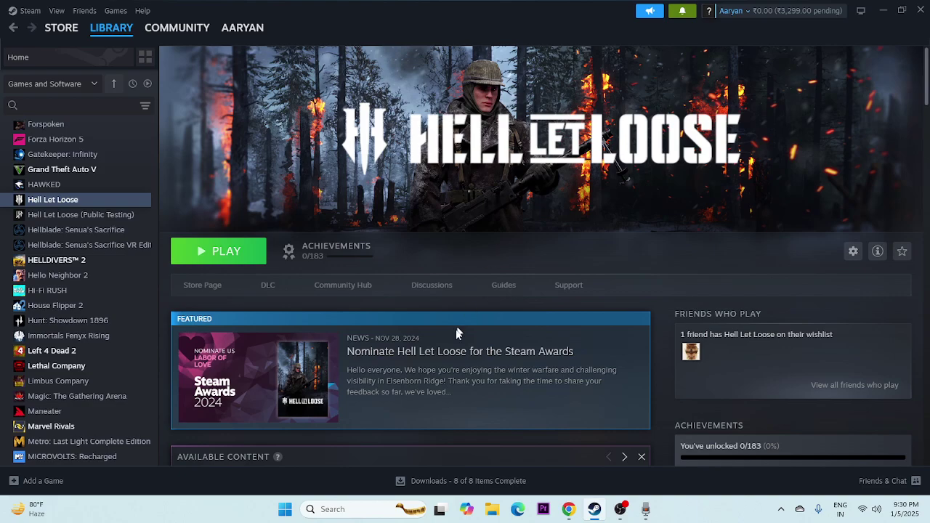
pyautogui.click(348, 510)
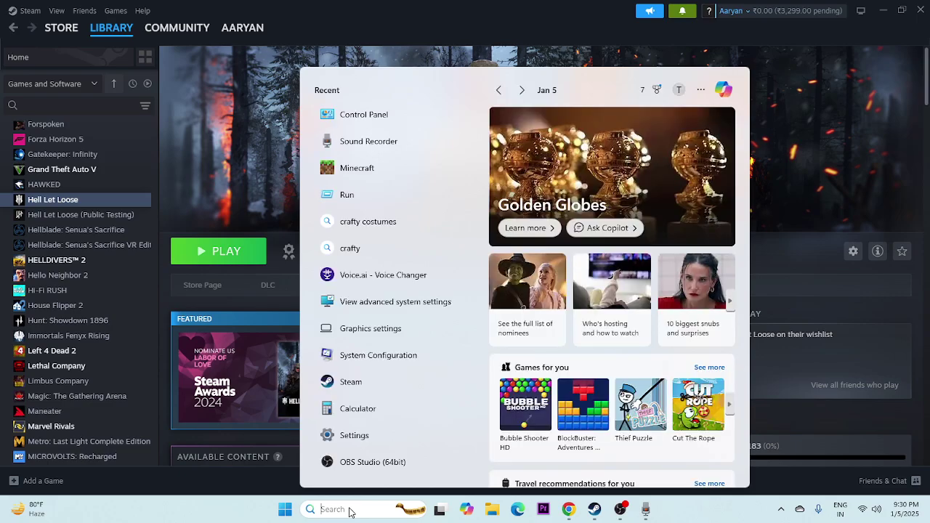
pyautogui.write('SYSTE')
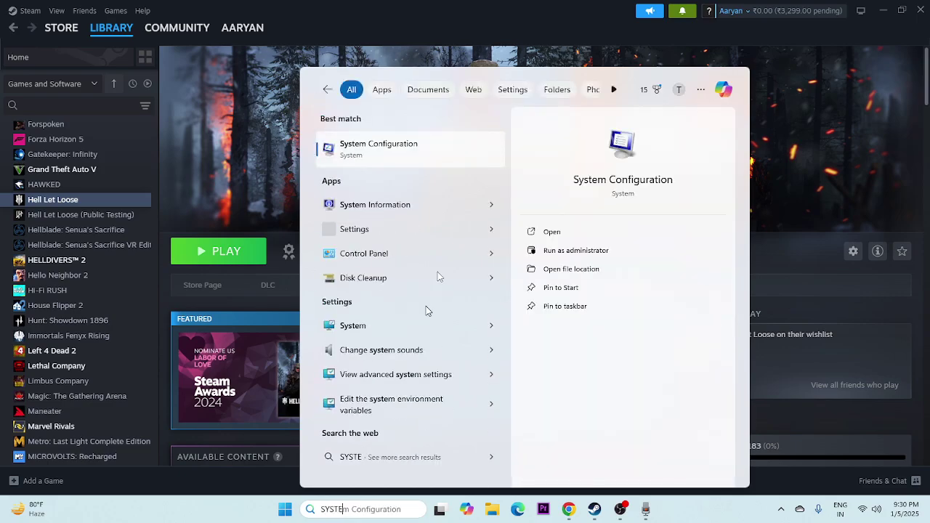
pyautogui.click(433, 152)
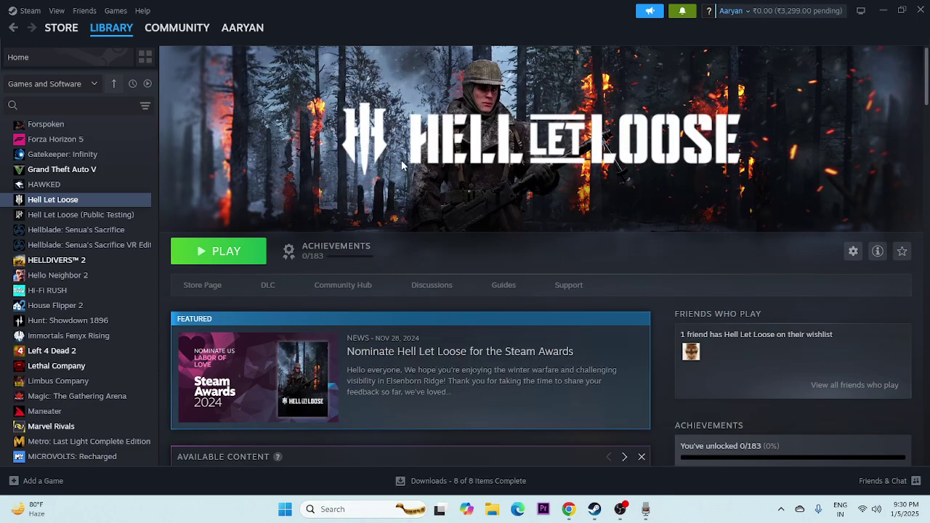
pyautogui.click(372, 163)
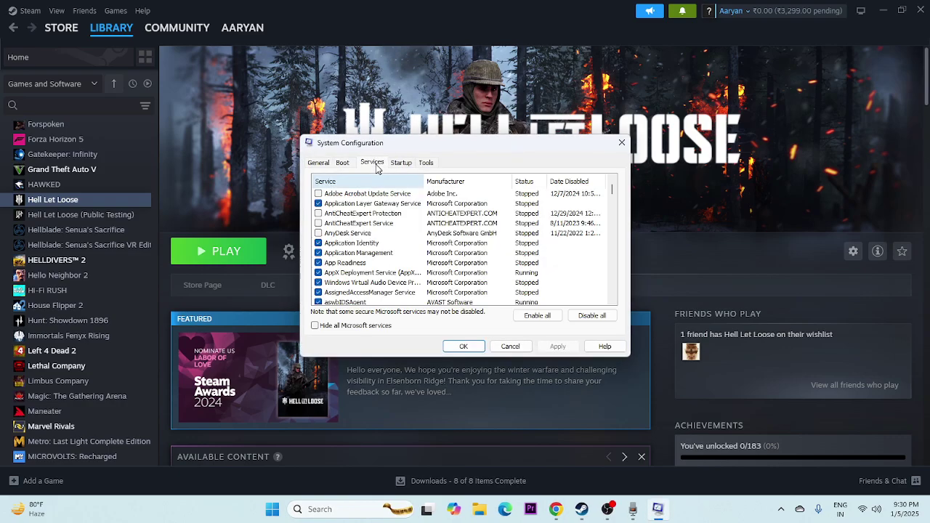
# Step: Disable all services, hide the Microsoft services, save the configuration and dismiss the restart prompt
pyautogui.click(593, 318)
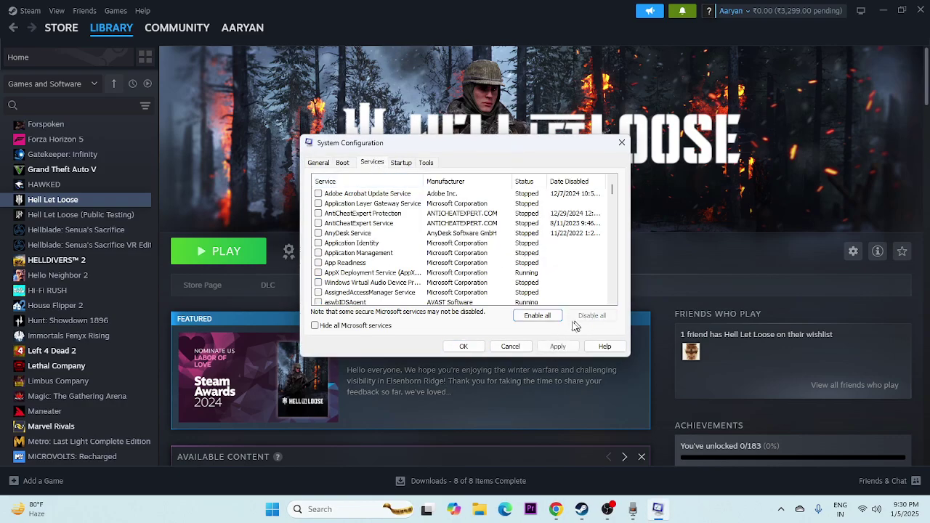
pyautogui.click(314, 326)
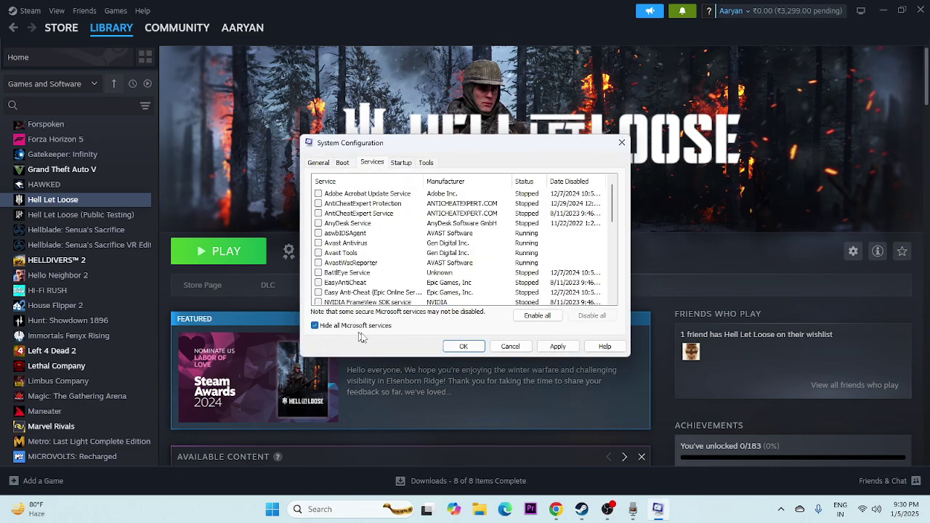
pyautogui.click(557, 346)
pyautogui.click(458, 346)
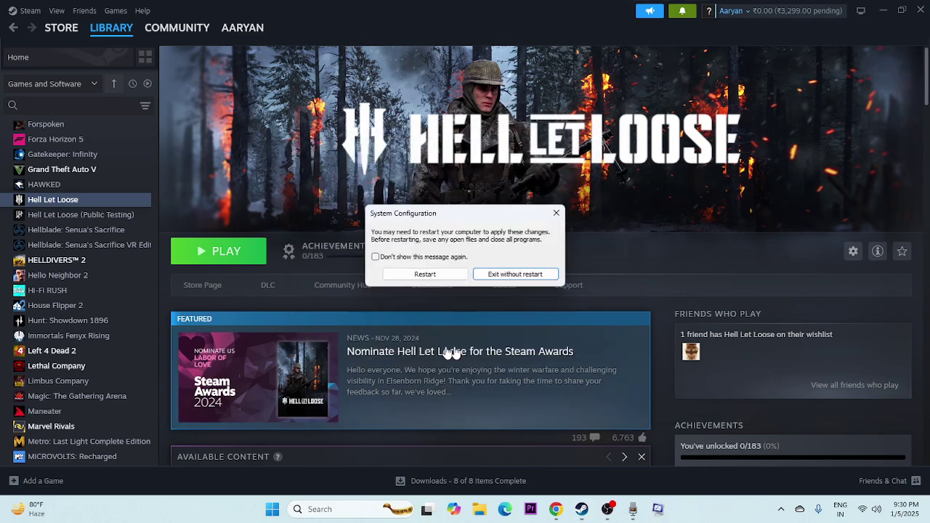
pyautogui.click(556, 214)
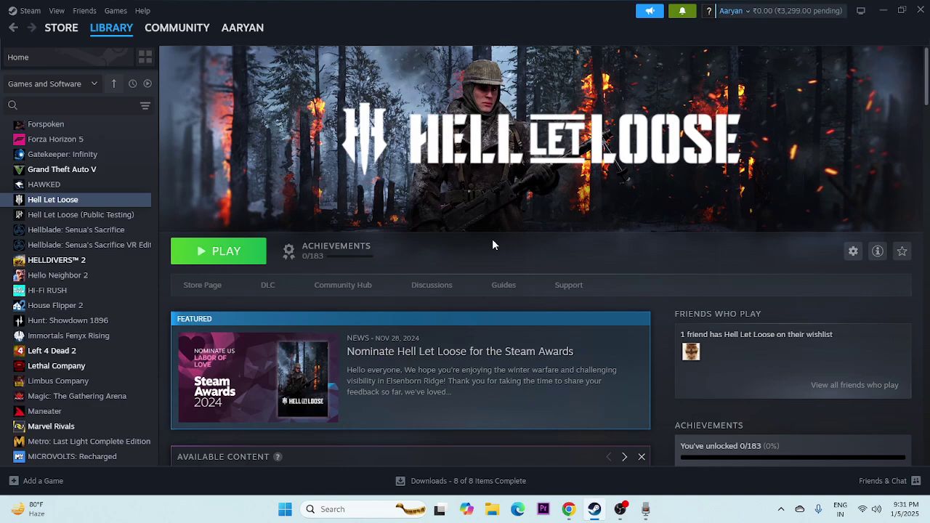
# Step: Open Task Manager full screen and examine the running background processes
pyautogui.rightClick(285, 509)
pyautogui.click(287, 372)
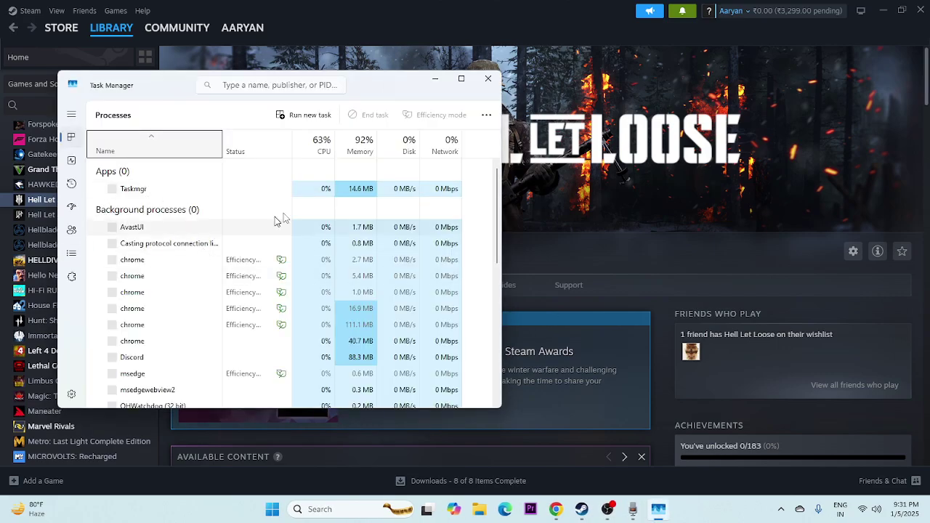
pyautogui.click(461, 80)
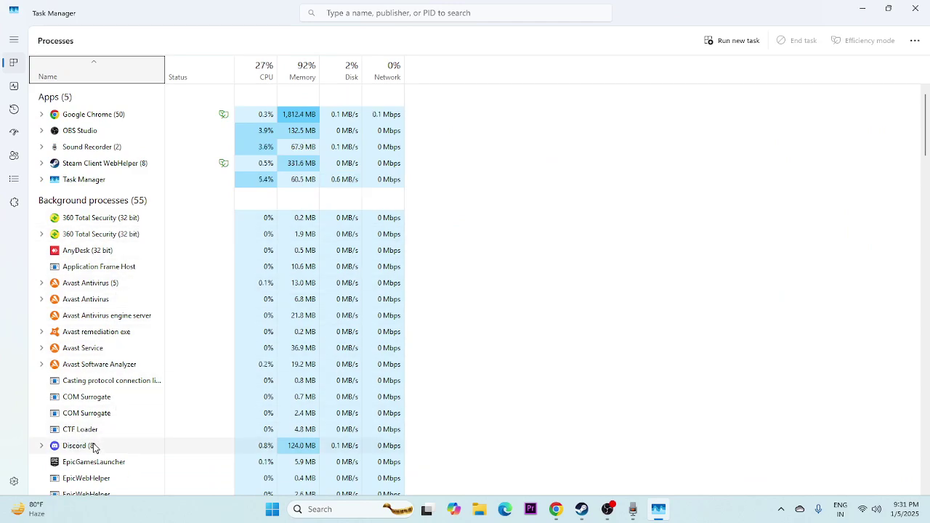
pyautogui.scroll(-1, 546, 280)
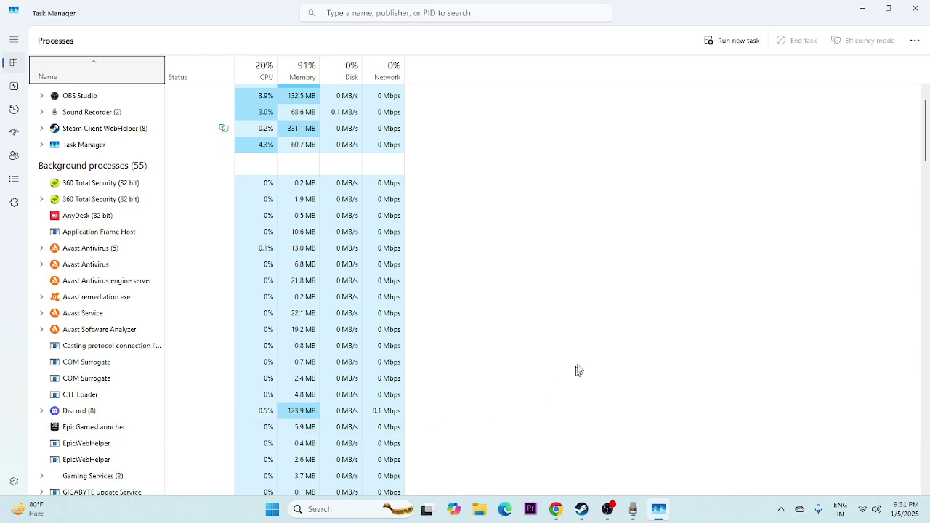
pyautogui.scroll(-2, 596, 305)
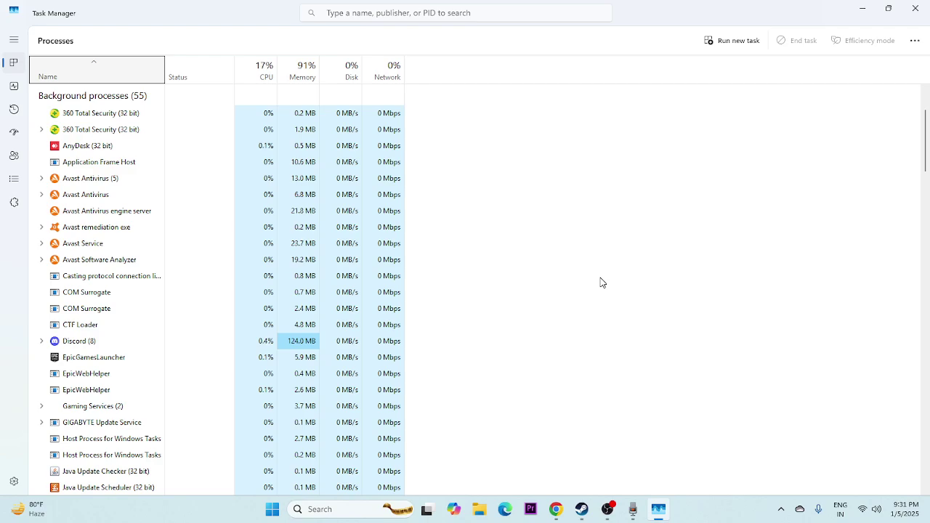
pyautogui.scroll(1, 98, 294)
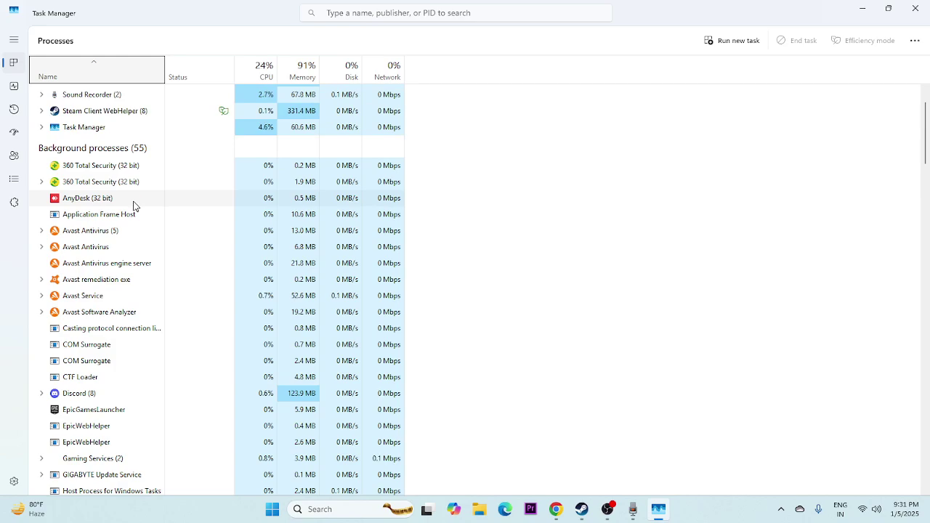
# Step: End the Discord and EpicGamesLauncher background processes, review the remaining processes and close Task Manager
pyautogui.scroll(-1, 204, 211)
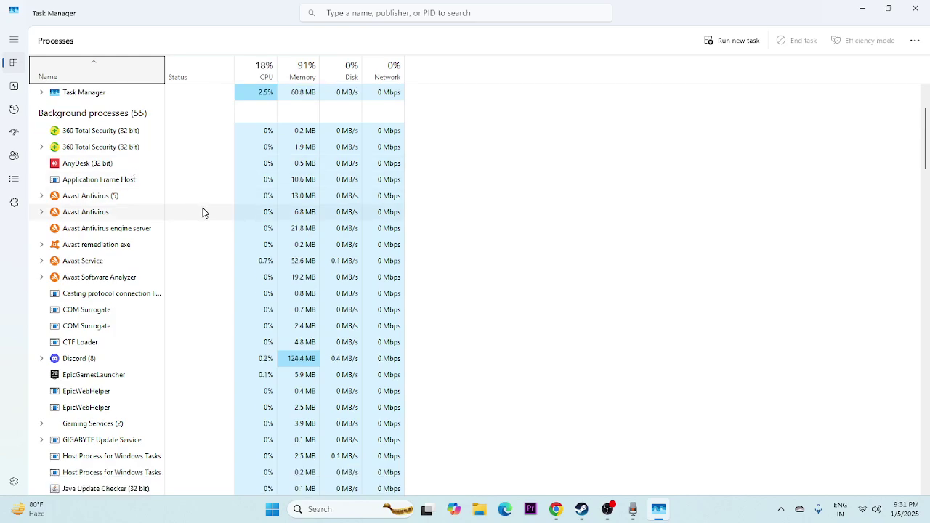
pyautogui.click(91, 360)
pyautogui.rightClick(90, 359)
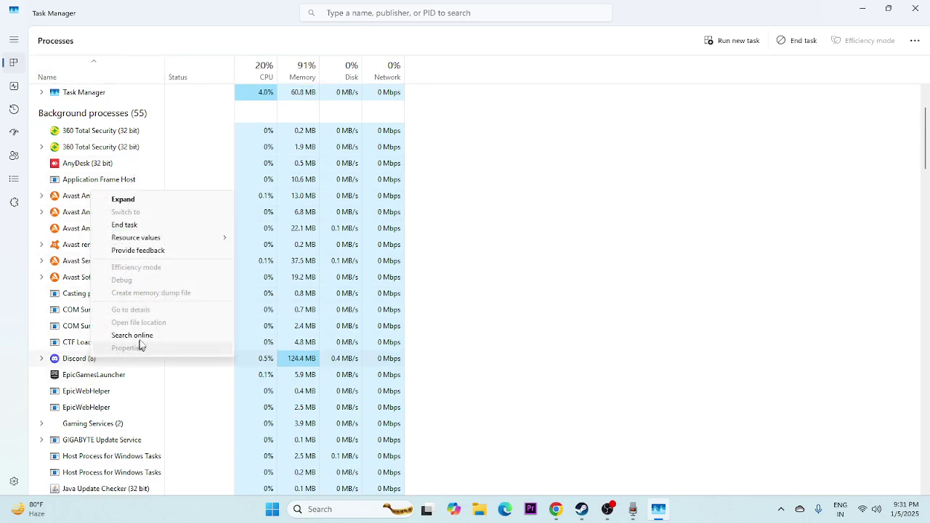
pyautogui.click(143, 227)
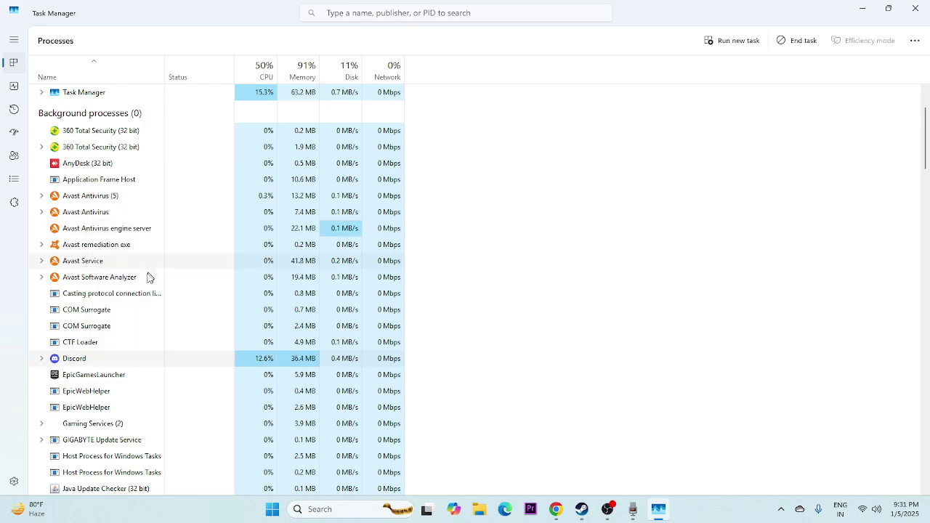
pyautogui.rightClick(110, 359)
pyautogui.click(143, 366)
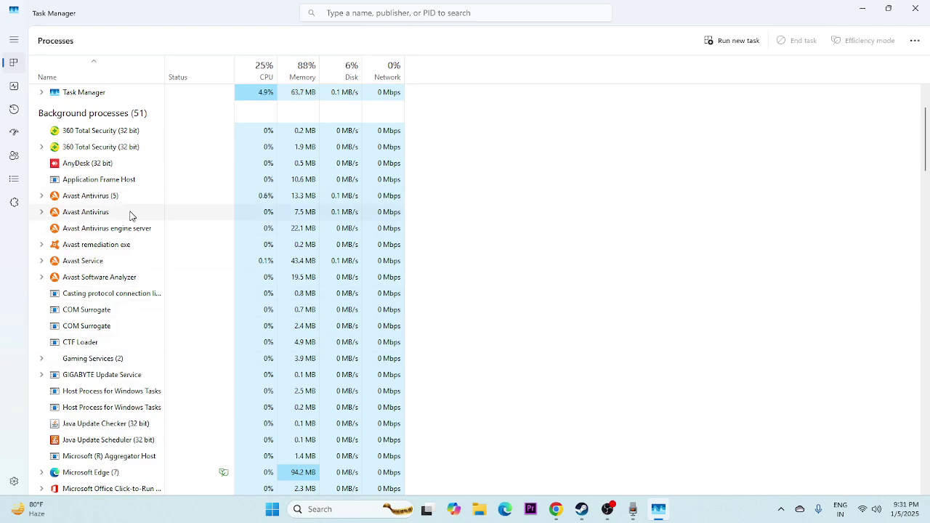
pyautogui.scroll(-4, 131, 215)
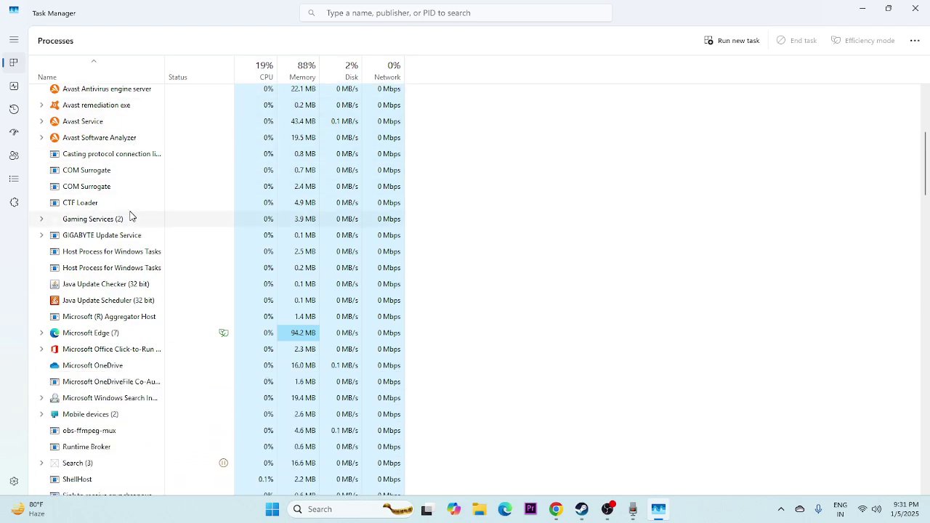
pyautogui.scroll(2, 130, 215)
pyautogui.scroll(1, 131, 215)
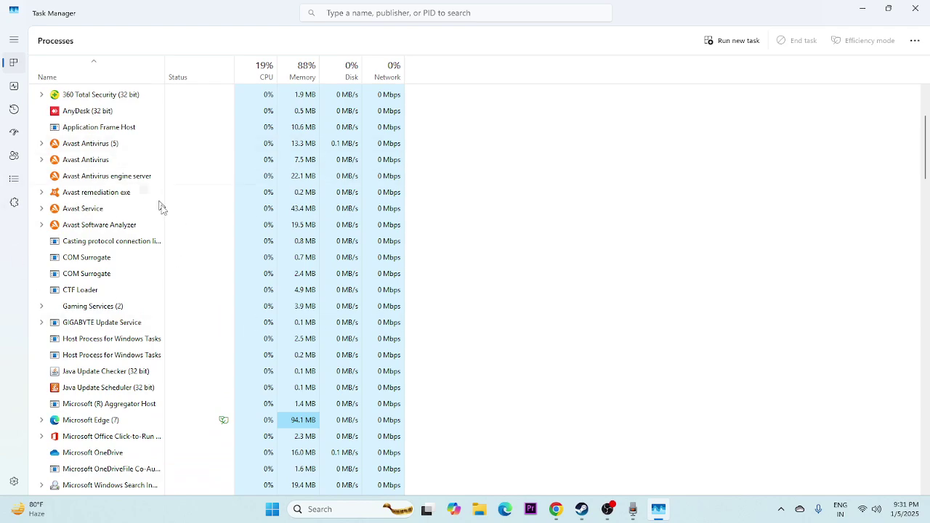
pyautogui.click(915, 8)
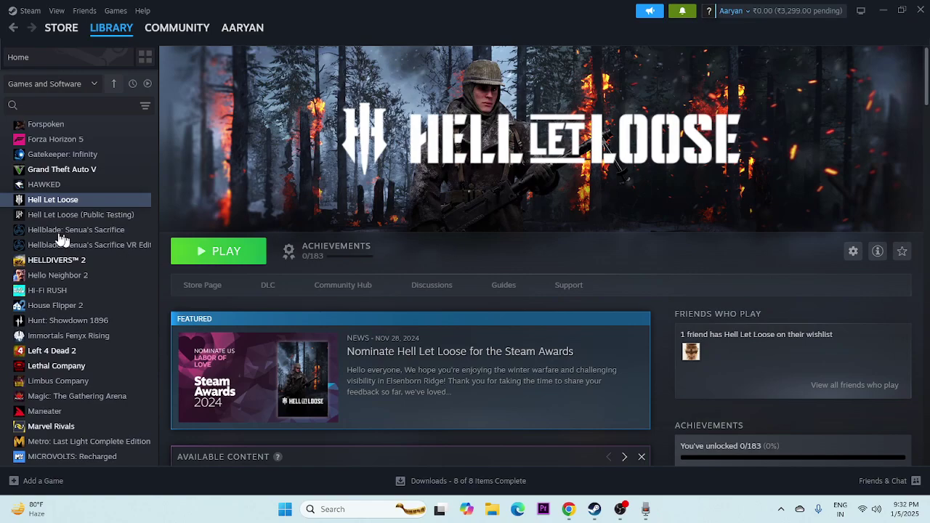
# Step: Open Hell Let Loose's properties in the Steam library and turn off the in-game Steam Overlay
pyautogui.rightClick(56, 204)
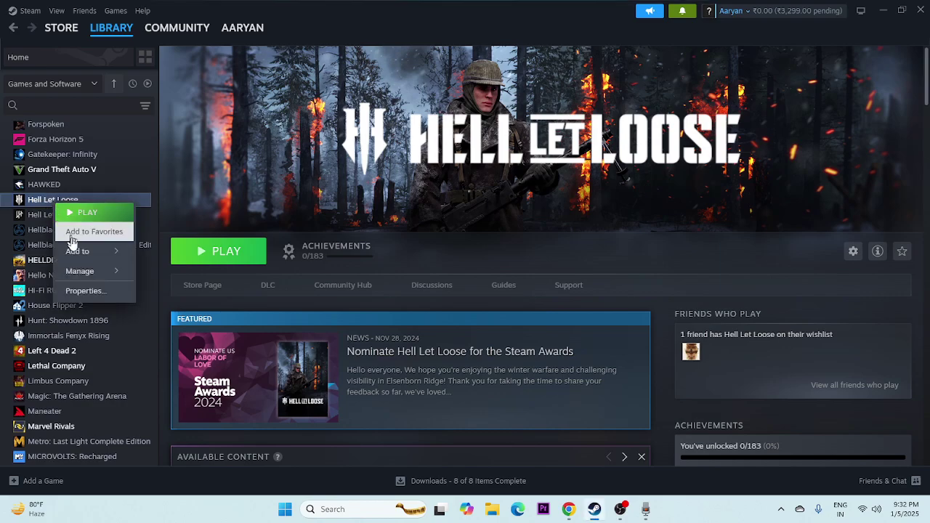
pyautogui.click(81, 291)
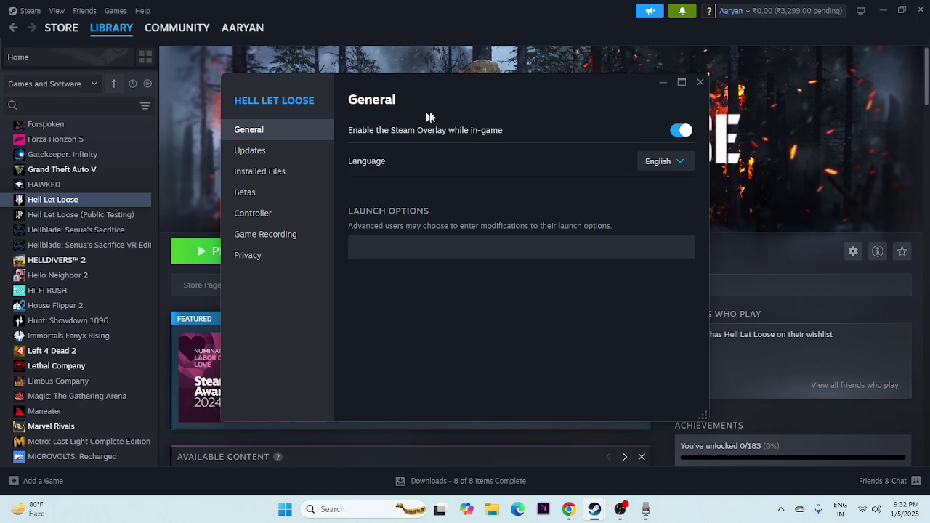
pyautogui.click(682, 131)
pyautogui.moveTo(542, 96); pyautogui.dragTo(642, 103)
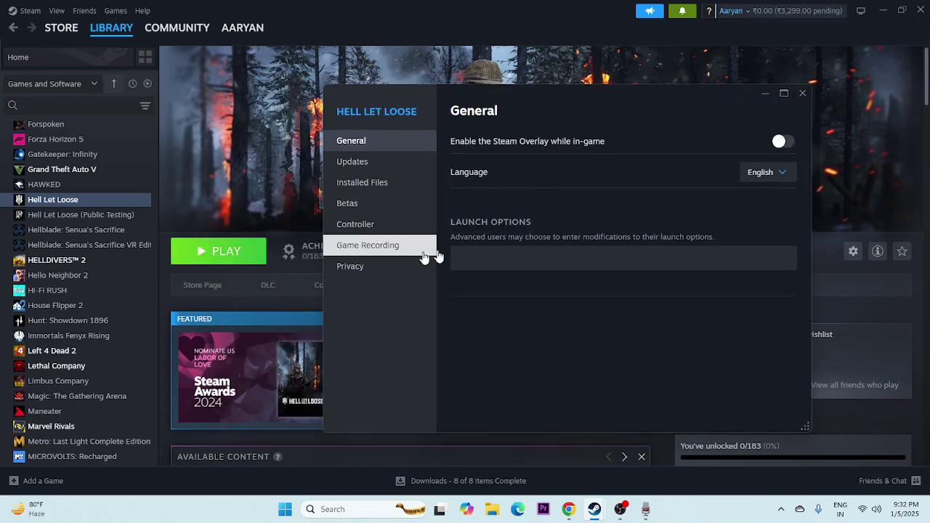
pyautogui.click(781, 142)
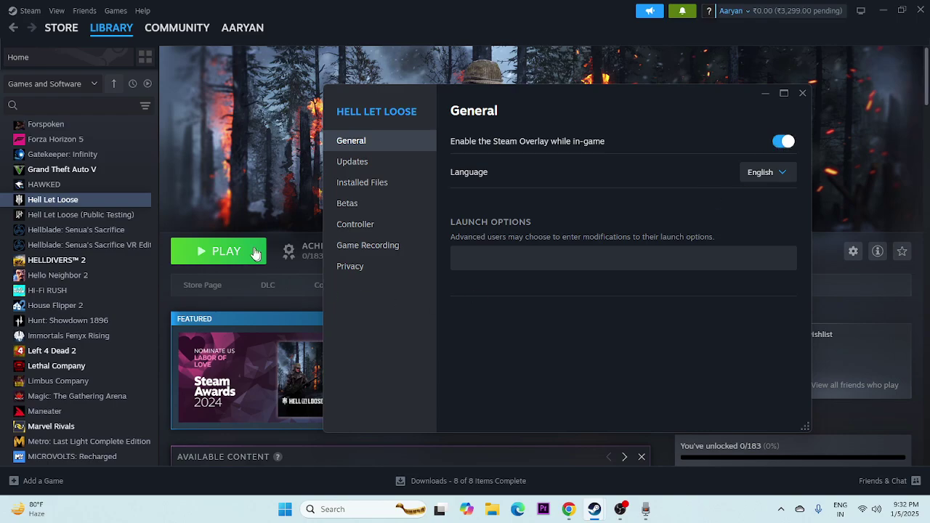
pyautogui.click(791, 145)
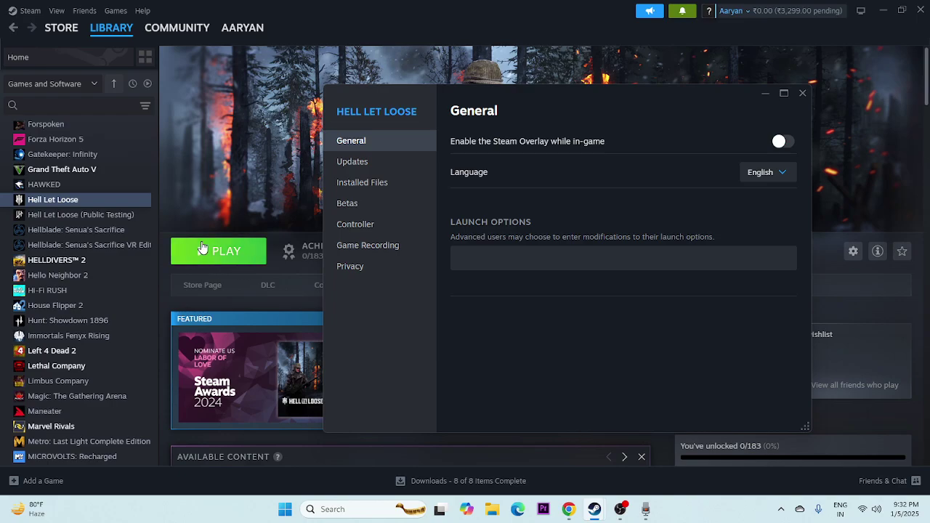
# Step: Try -dx11, -dx12 and a d3d variant as Hell Let Loose's launch options and close its properties window
pyautogui.click(556, 262)
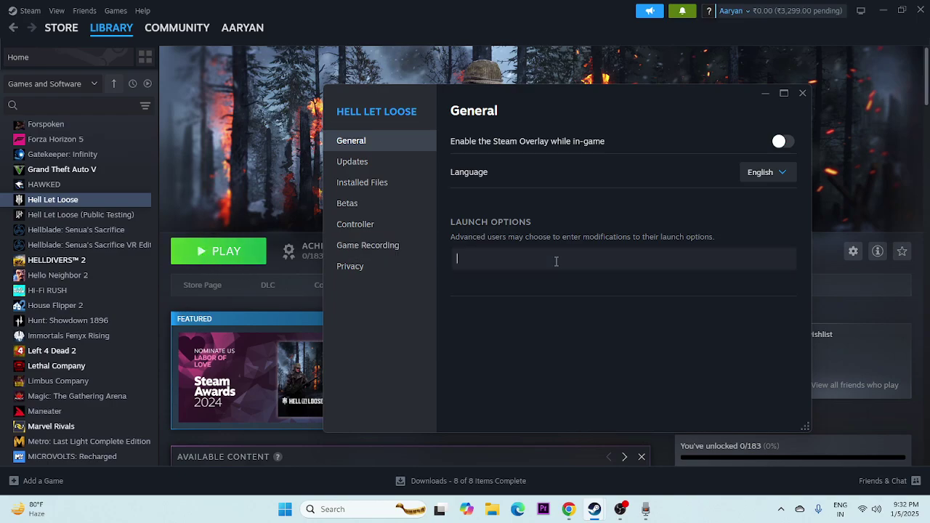
pyautogui.write('-DX1')
pyautogui.press('BackSpace')
pyautogui.press('BackSpace')
pyautogui.press('BackSpace')
pyautogui.write('dx11')
pyautogui.press('BackSpace')
pyautogui.write('2')
pyautogui.press('BackSpace')
pyautogui.press('BackSpace')
pyautogui.write('3D')
pyautogui.press('BackSpace')
pyautogui.write('d1')
pyautogui.click(802, 93)
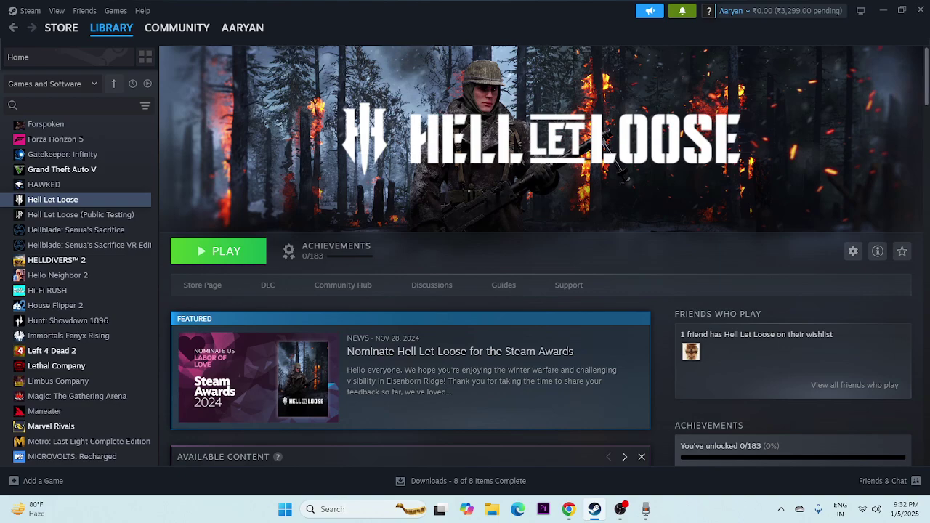
# Step: Open the Windows Graphics settings and look over the custom settings for applications
pyautogui.click(340, 508)
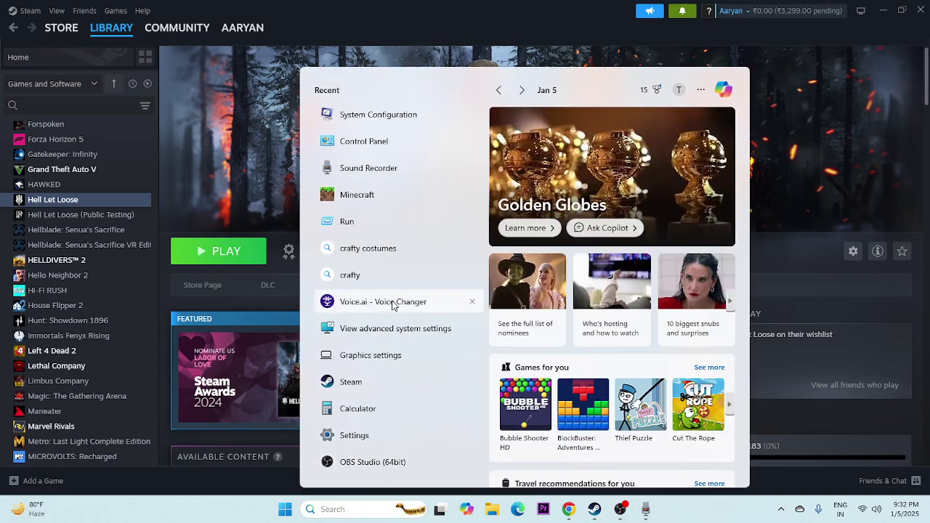
pyautogui.click(382, 360)
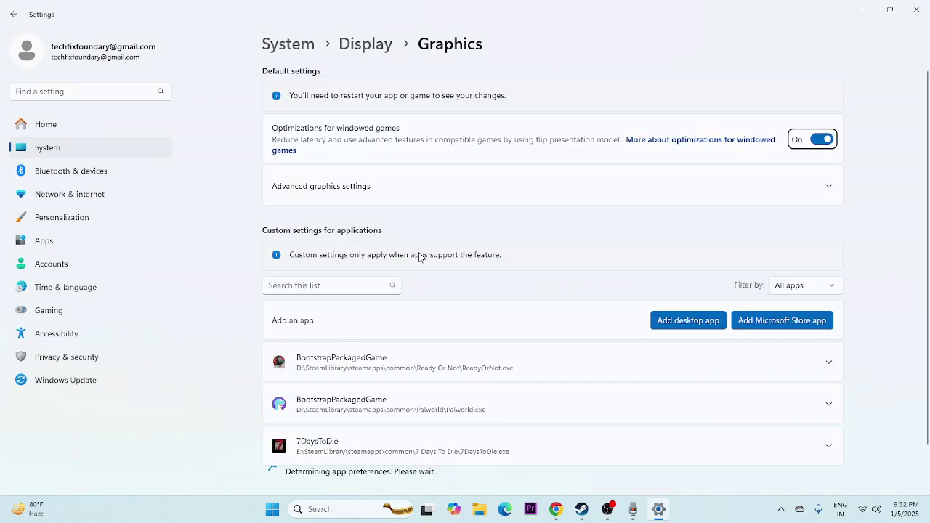
pyautogui.scroll(-2, 624, 245)
pyautogui.scroll(2, 625, 243)
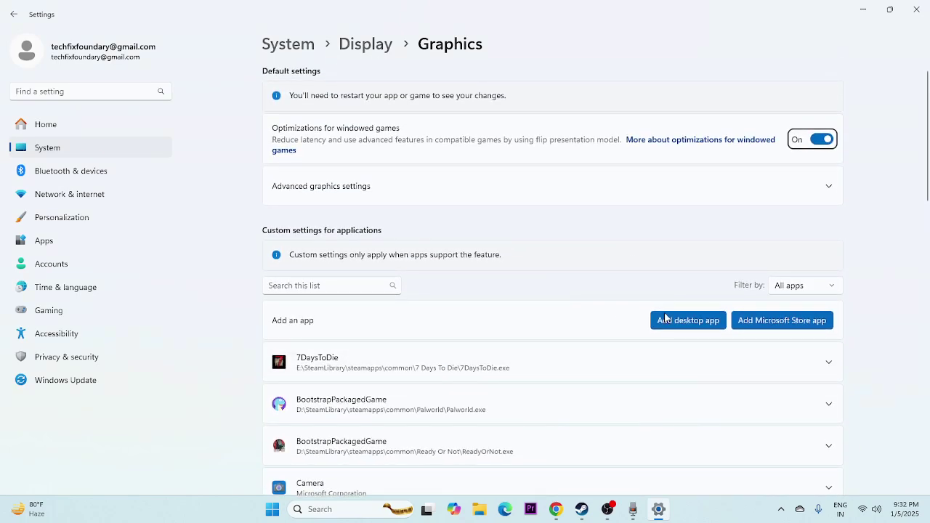
# Step: Add the HLL application from D:\SteamLibrary\steamapps\common\Hell Let Loose as a desktop app in the custom graphics settings
pyautogui.click(683, 325)
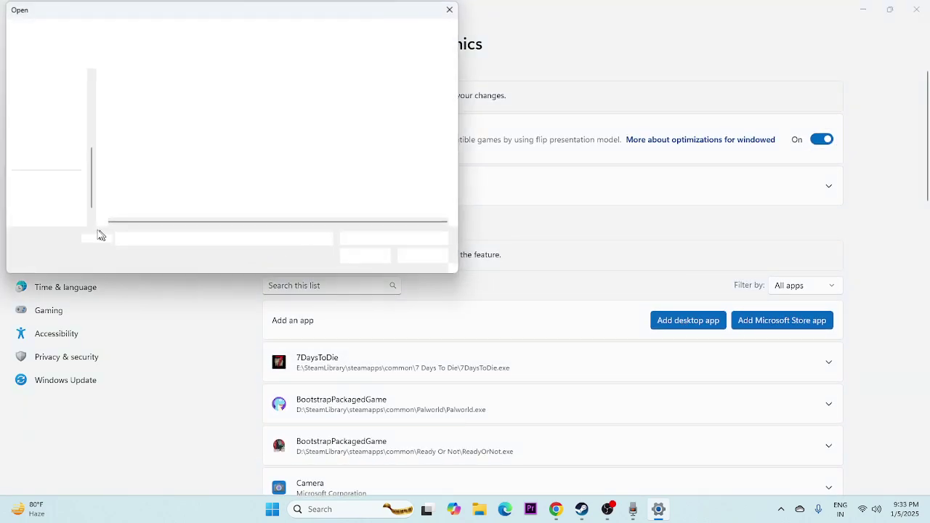
pyautogui.click(70, 178)
pyautogui.doubleClick(316, 103)
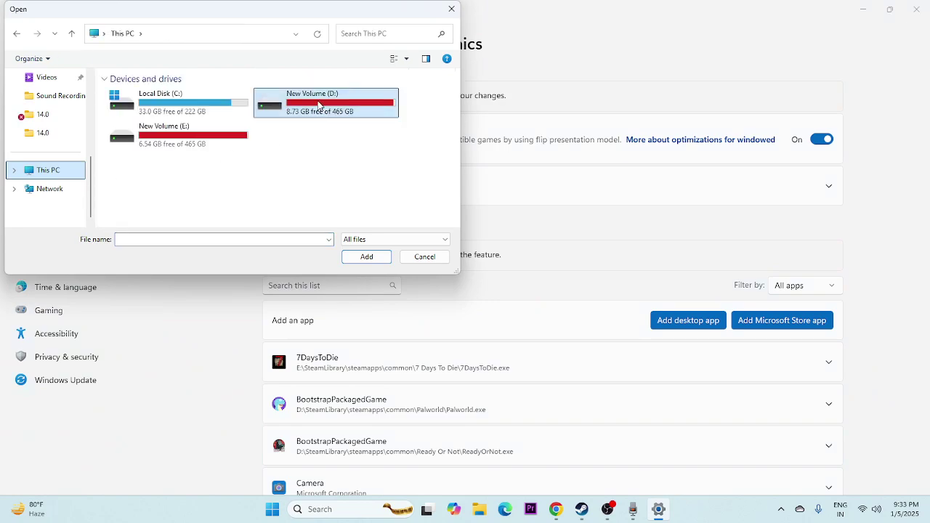
pyautogui.doubleClick(161, 143)
pyautogui.doubleClick(143, 93)
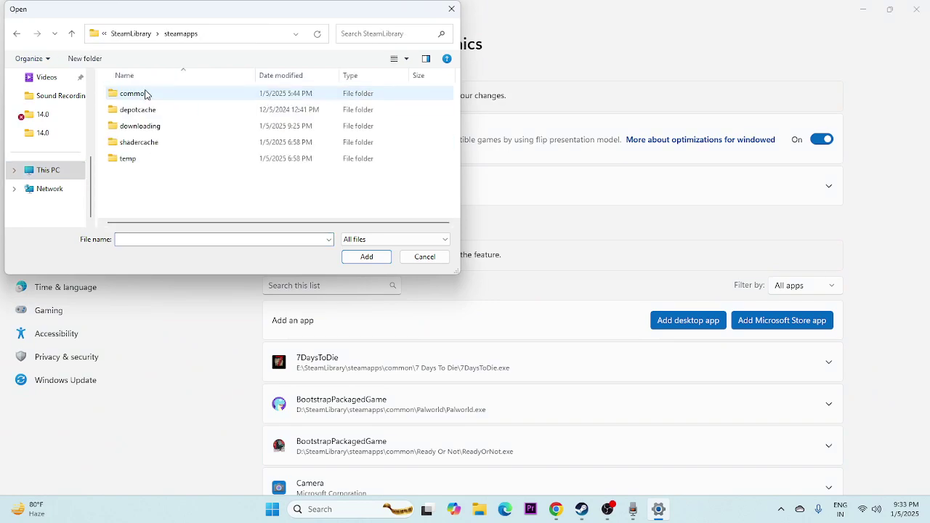
pyautogui.doubleClick(148, 96)
pyautogui.scroll(-2, 154, 183)
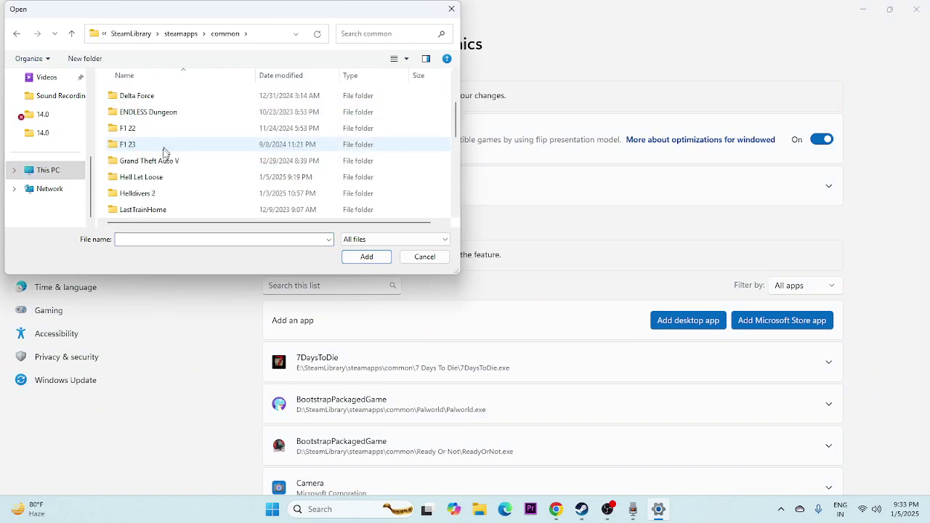
pyautogui.doubleClick(156, 180)
pyautogui.click(126, 142)
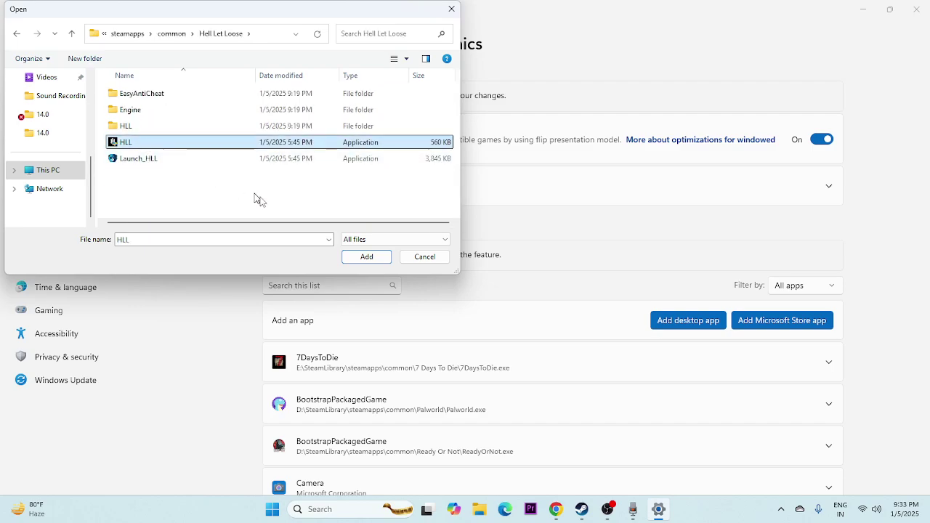
pyautogui.click(366, 257)
# Step: Set Hell Let Loose's GPU preference to High Performance (NVIDIA GeForce GTX 1650 SUPER) and close Settings
pyautogui.scroll(-2, 907, 202)
pyautogui.scroll(-4, 907, 203)
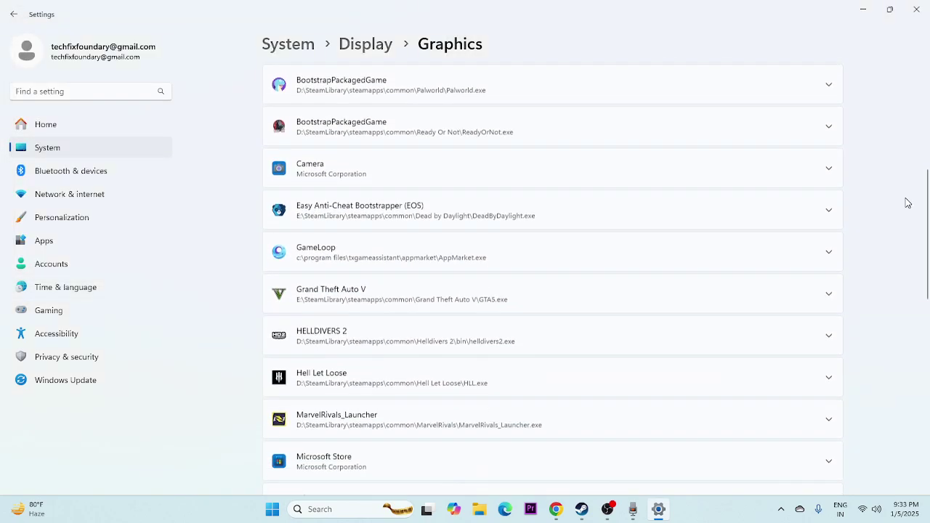
pyautogui.click(834, 308)
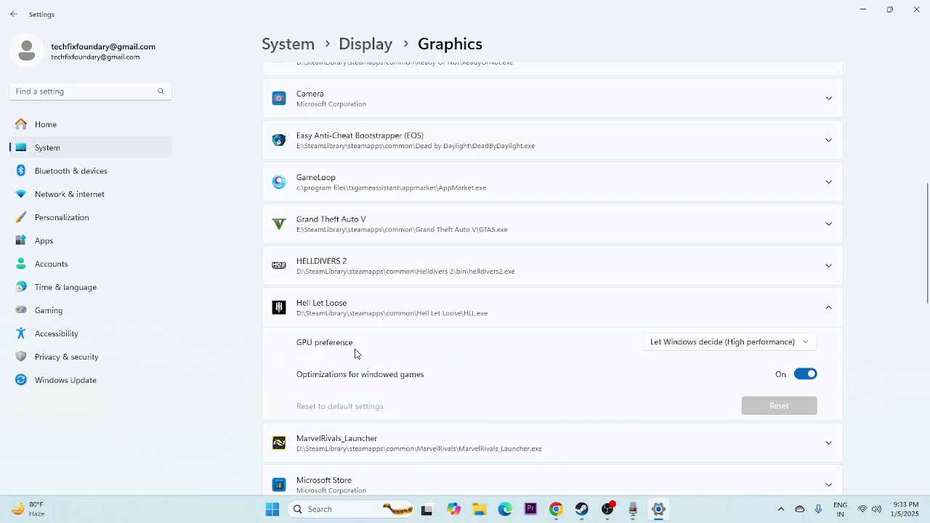
pyautogui.click(810, 347)
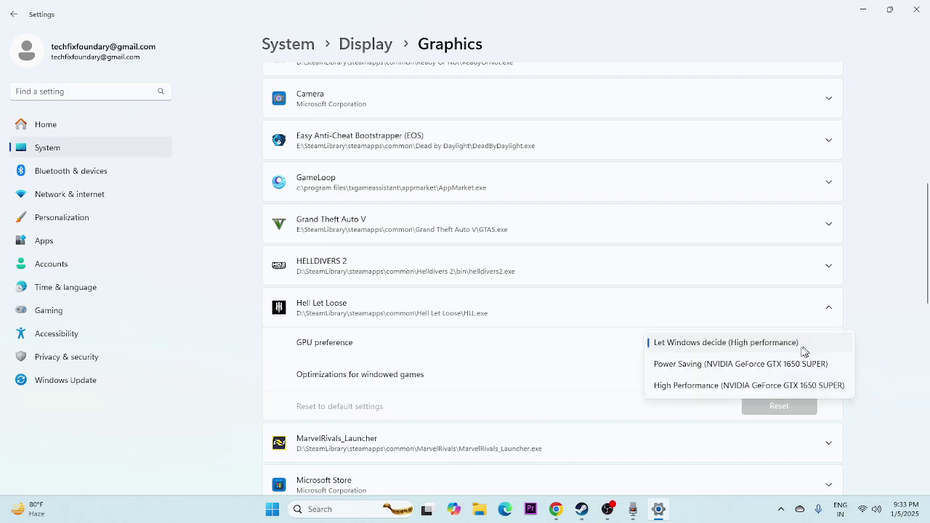
pyautogui.click(717, 385)
pyautogui.scroll(5, 741, 393)
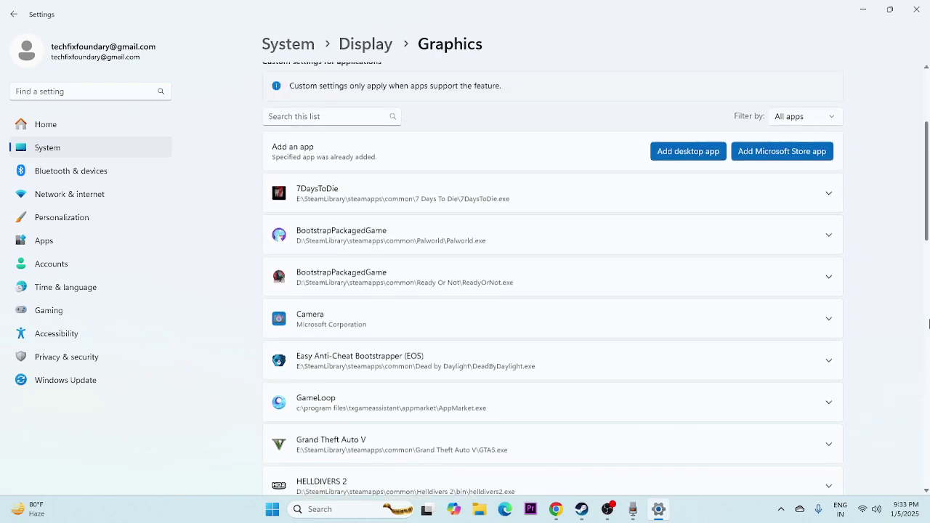
pyautogui.click(914, 10)
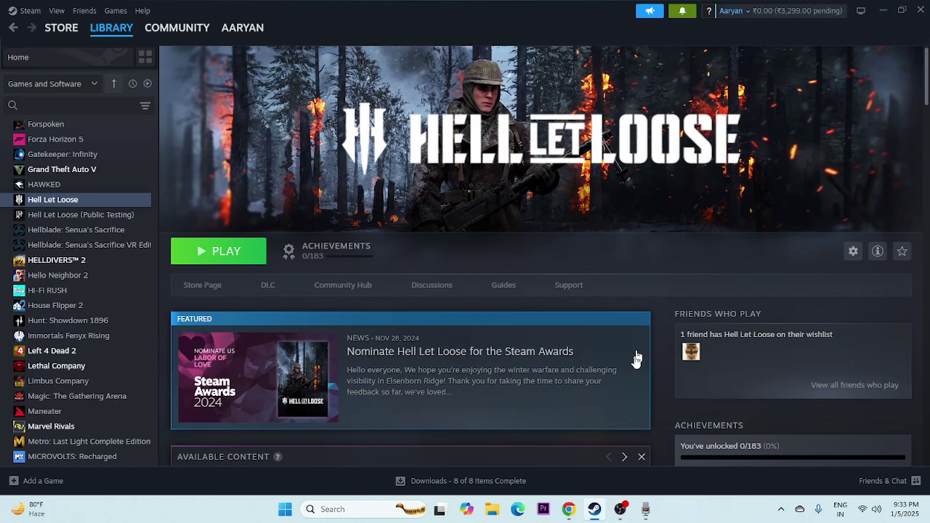
# Step: Switch to Chrome, find NVIDIA drivers for the GeForce GTX 1650 on Windows 11 and examine the Studio Driver's version
pyautogui.click(568, 508)
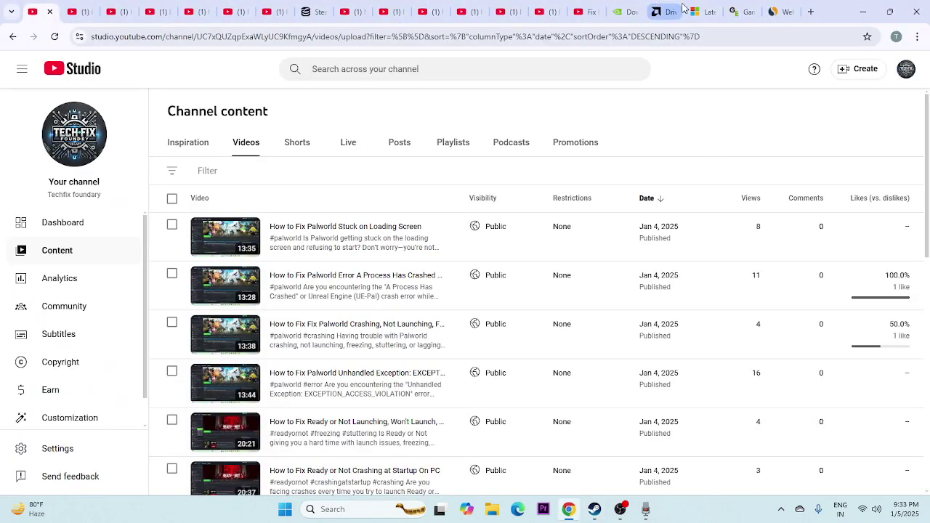
pyautogui.click(706, 11)
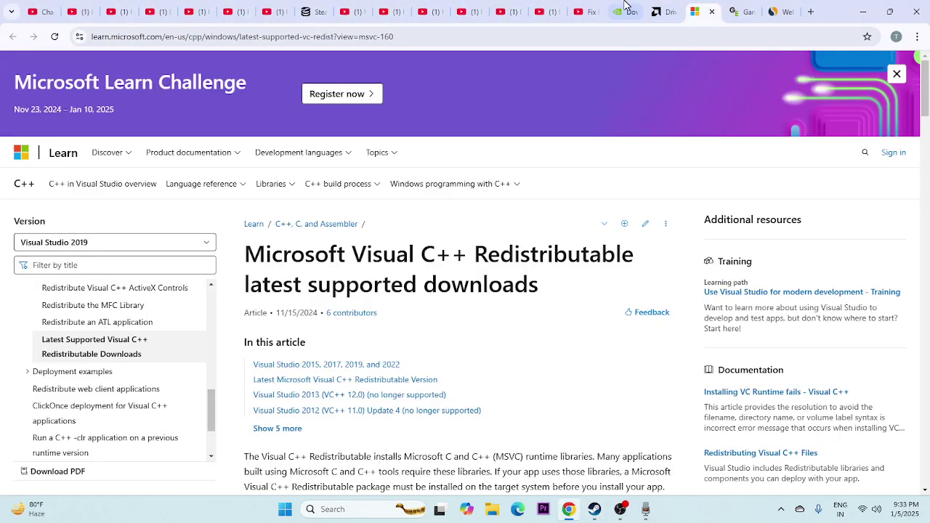
pyautogui.click(624, 6)
pyautogui.scroll(-5, 851, 183)
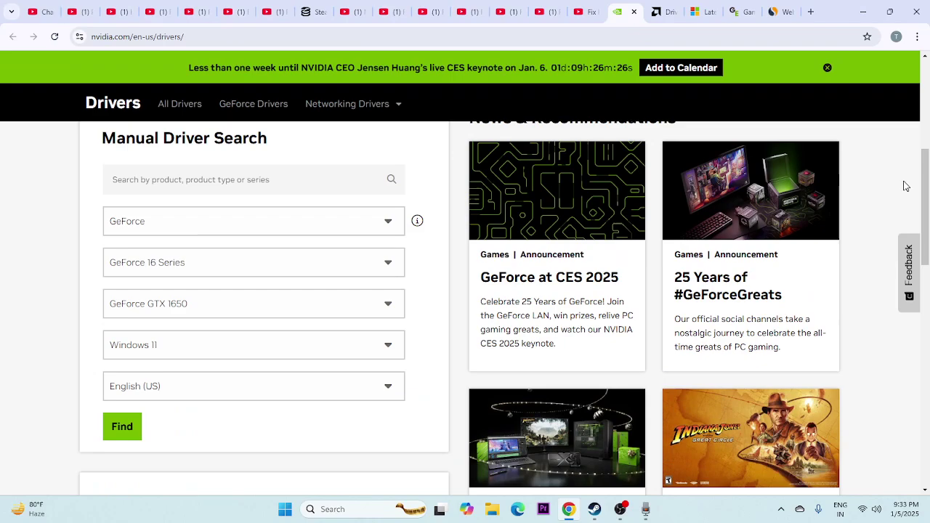
pyautogui.click(163, 229)
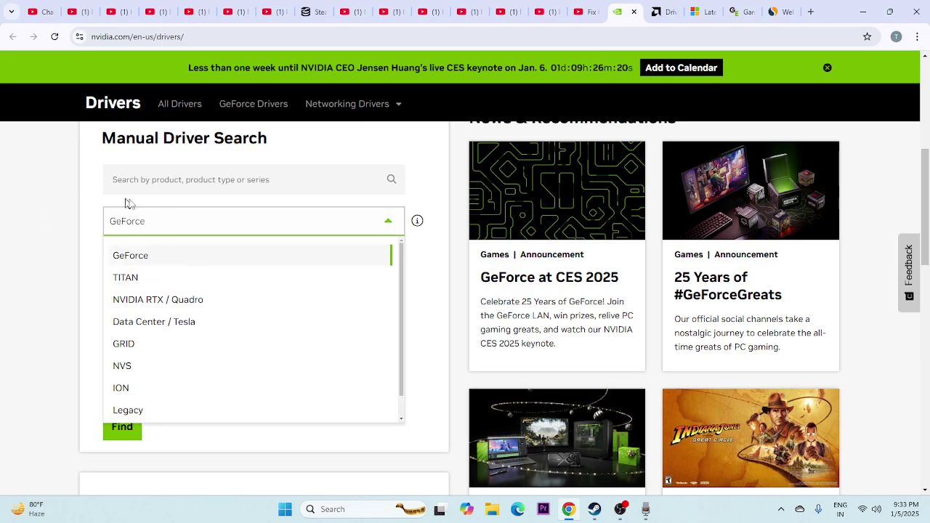
pyautogui.click(168, 225)
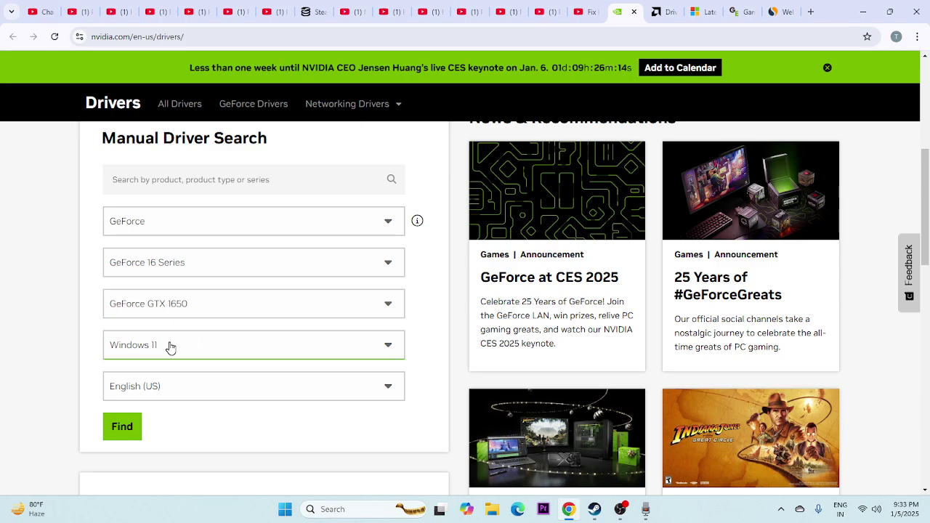
pyautogui.click(121, 427)
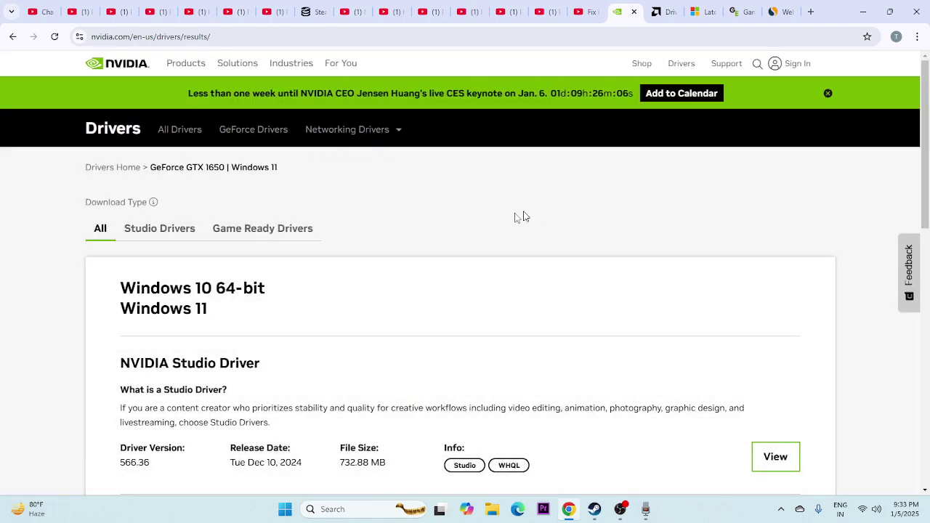
pyautogui.scroll(-2, 521, 214)
pyautogui.moveTo(119, 320); pyautogui.dragTo(152, 322)
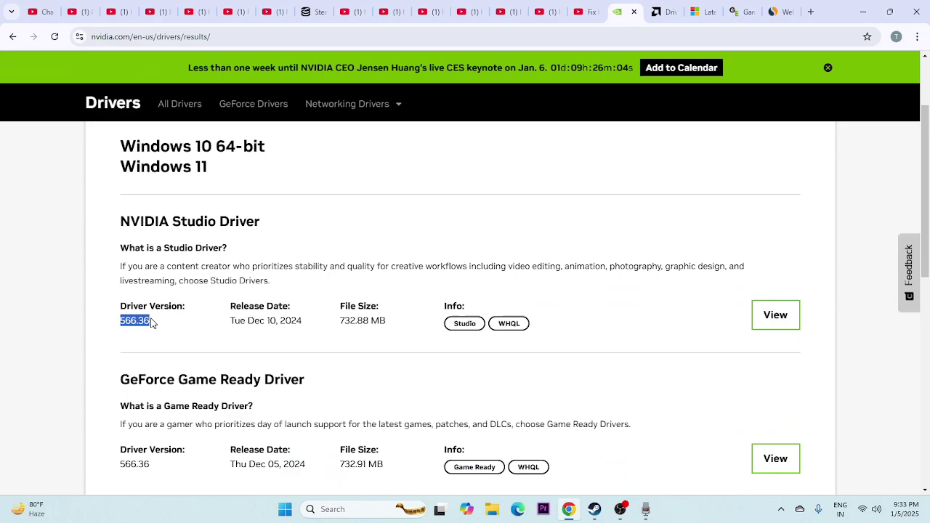
pyautogui.click(193, 329)
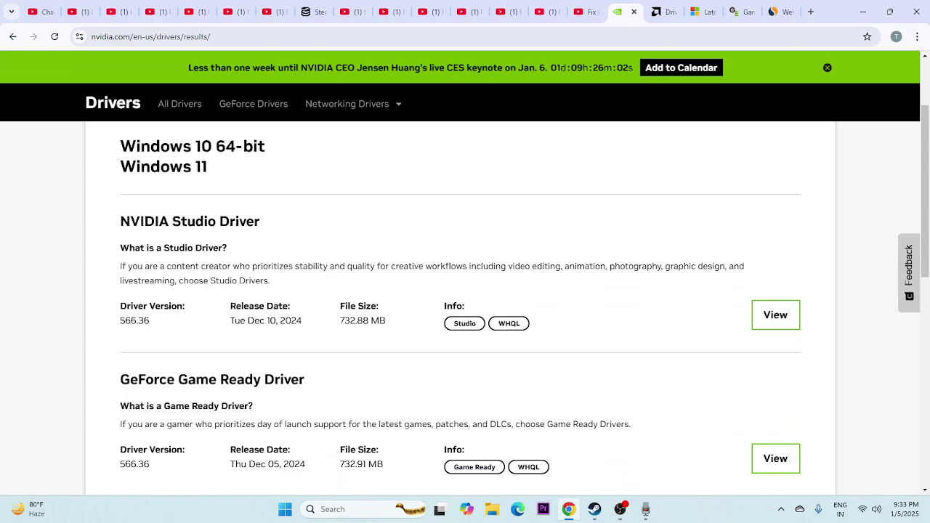
# Step: Examine the file size listed for the NVIDIA Studio Driver
pyautogui.moveTo(339, 320); pyautogui.dragTo(384, 321)
pyautogui.click(401, 326)
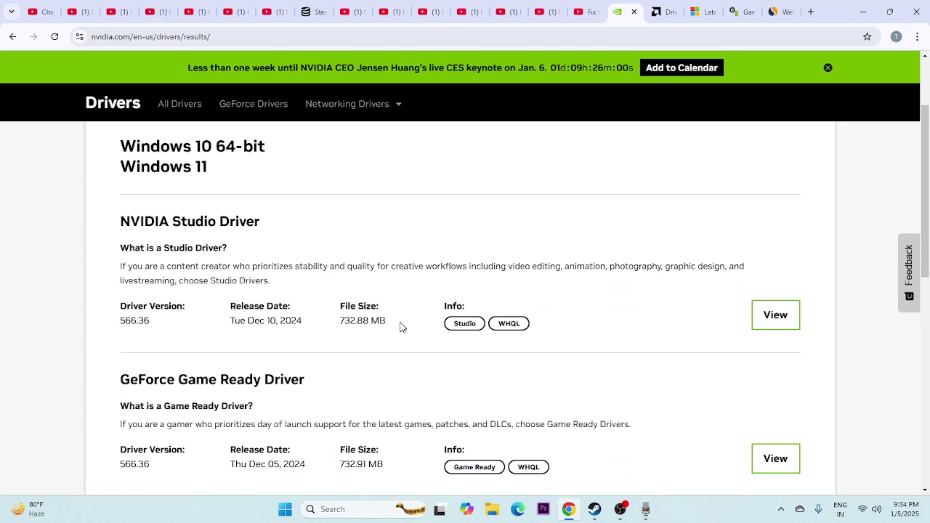
# Step: On AMD's driver page, find the drivers for the Graphics product Radeon RX, Radeon RX 5000 Series, AMD Radeon RX 5700
pyautogui.click(674, 8)
pyautogui.scroll(-5, 371, 235)
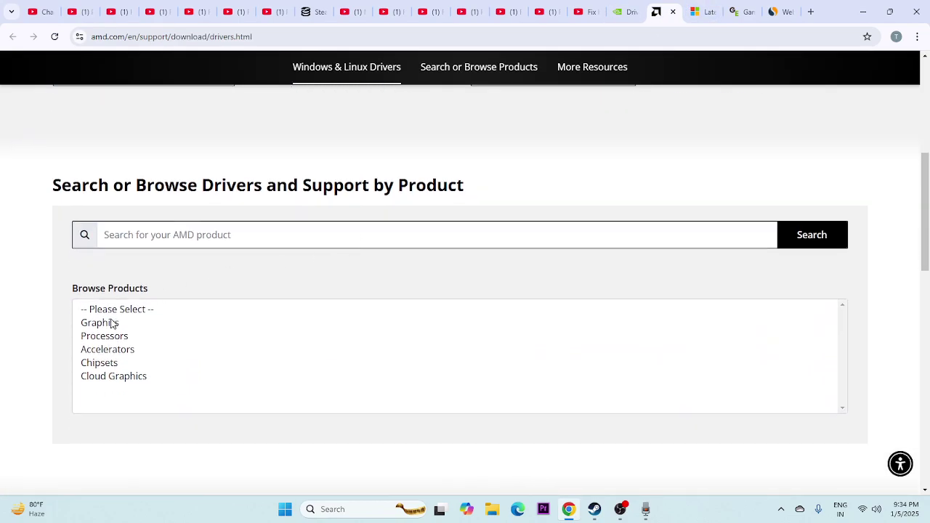
pyautogui.click(99, 321)
pyautogui.scroll(-2, 123, 284)
pyautogui.click(116, 263)
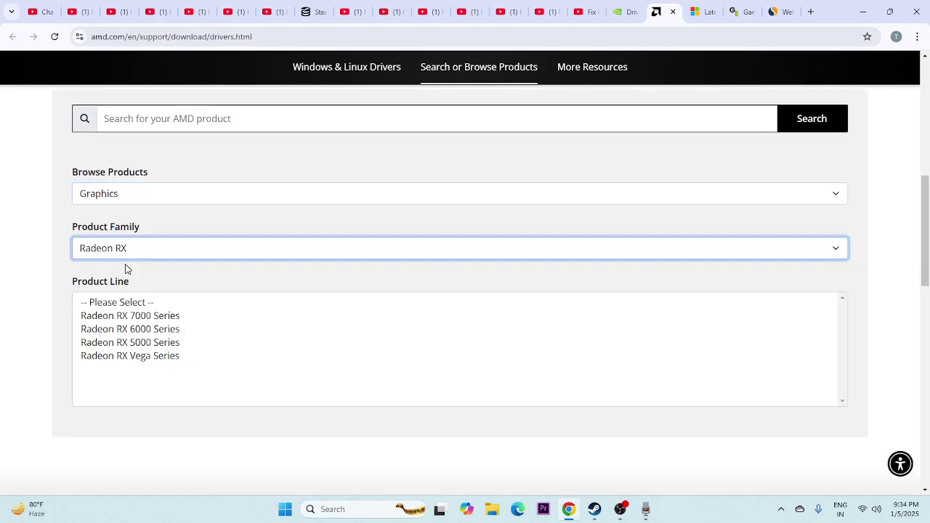
pyautogui.click(131, 342)
pyautogui.scroll(-2, 218, 301)
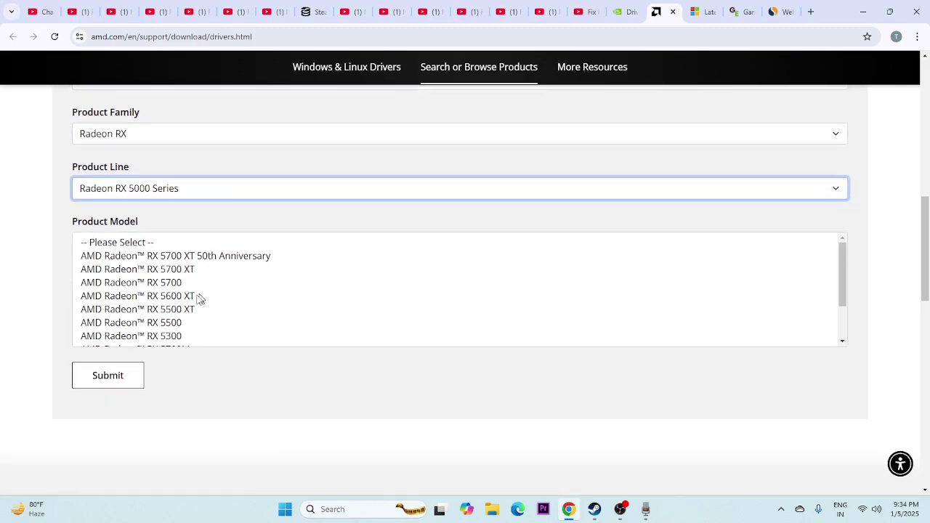
pyautogui.click(174, 280)
pyautogui.click(109, 292)
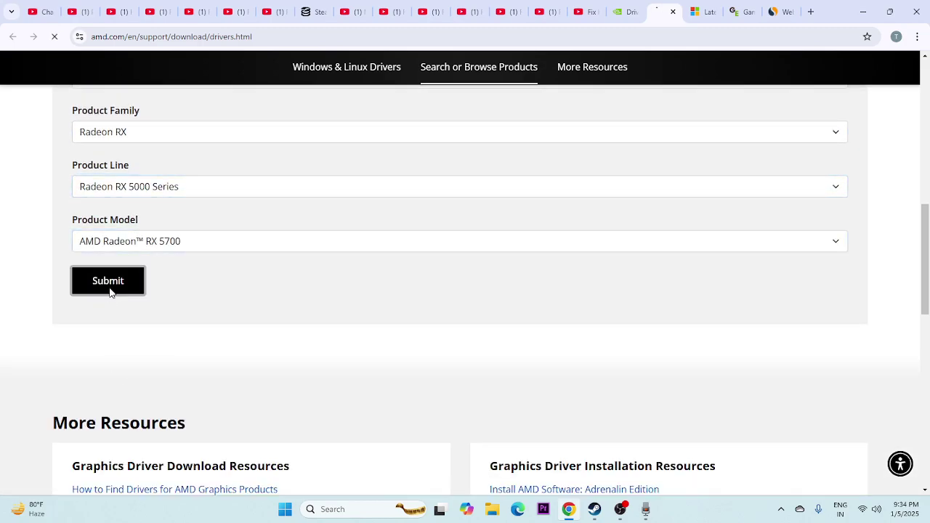
pyautogui.scroll(-1, 182, 289)
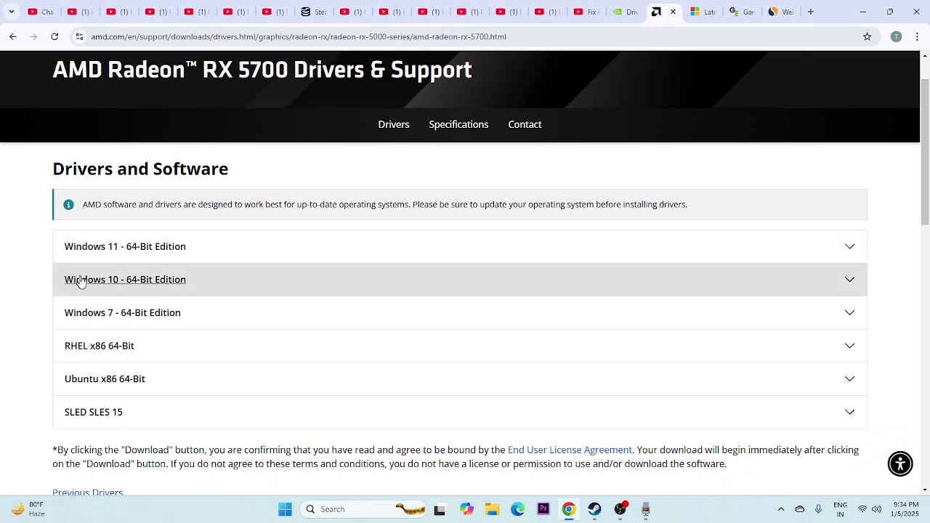
# Step: Examine the X64 and X86 download entries on Microsoft's latest supported Visual C++ Redistributable page
pyautogui.click(701, 11)
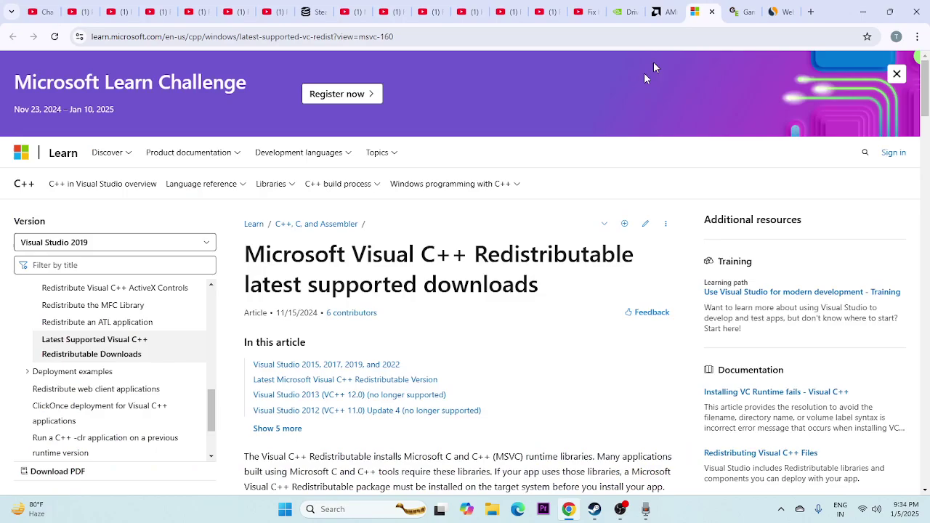
pyautogui.scroll(-1, 422, 247)
pyautogui.moveTo(547, 231); pyautogui.dragTo(221, 201)
pyautogui.click(221, 201)
pyautogui.scroll(-3, 458, 290)
pyautogui.scroll(-8, 427, 285)
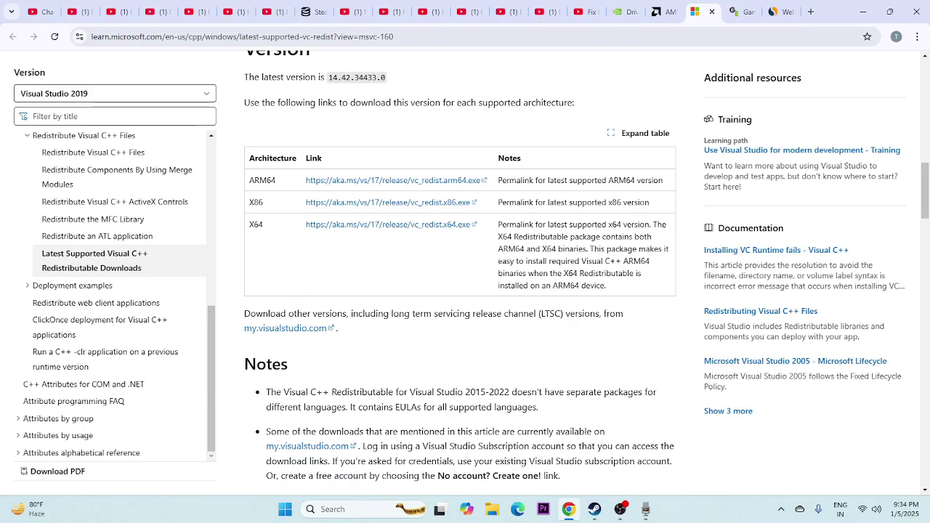
pyautogui.doubleClick(268, 231)
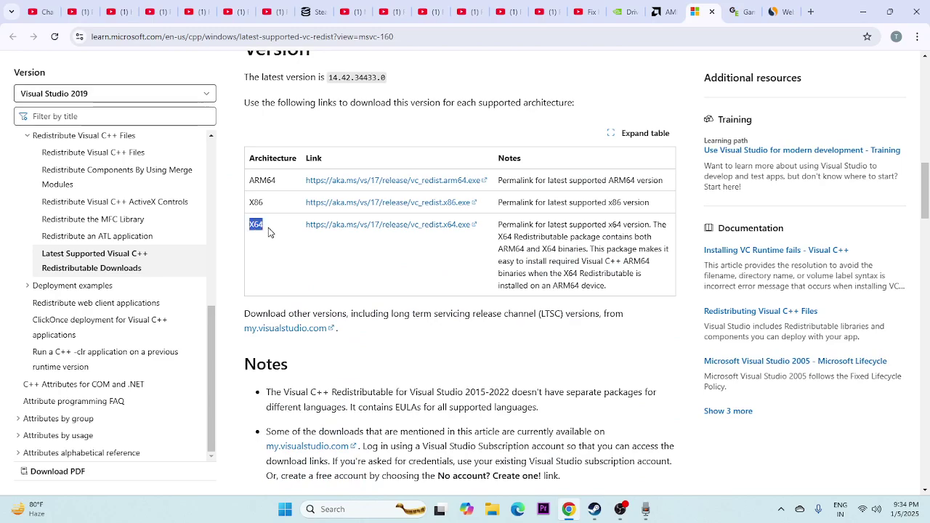
pyautogui.click(334, 264)
pyautogui.moveTo(251, 206); pyautogui.dragTo(270, 207)
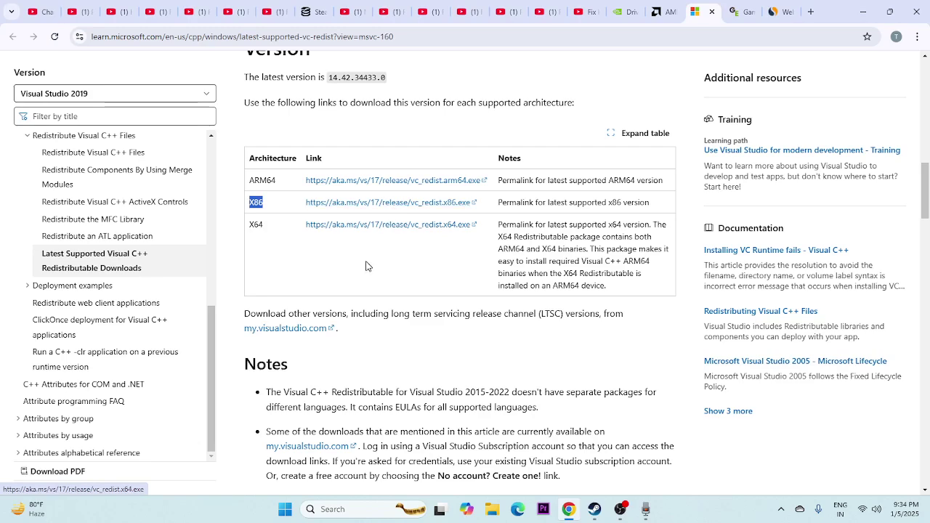
pyautogui.click(346, 281)
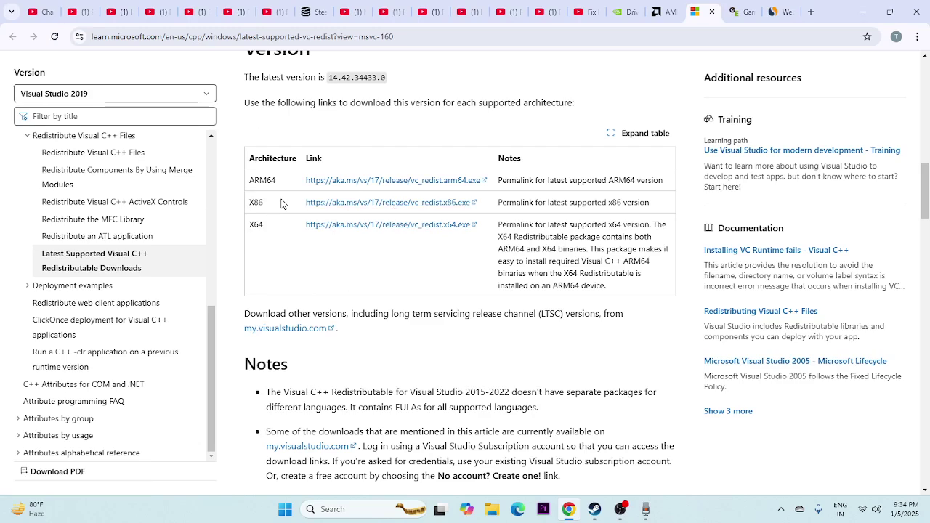
# Step: Switch to Steam, then open the advanced performance options from the Windows advanced system settings
pyautogui.click(595, 509)
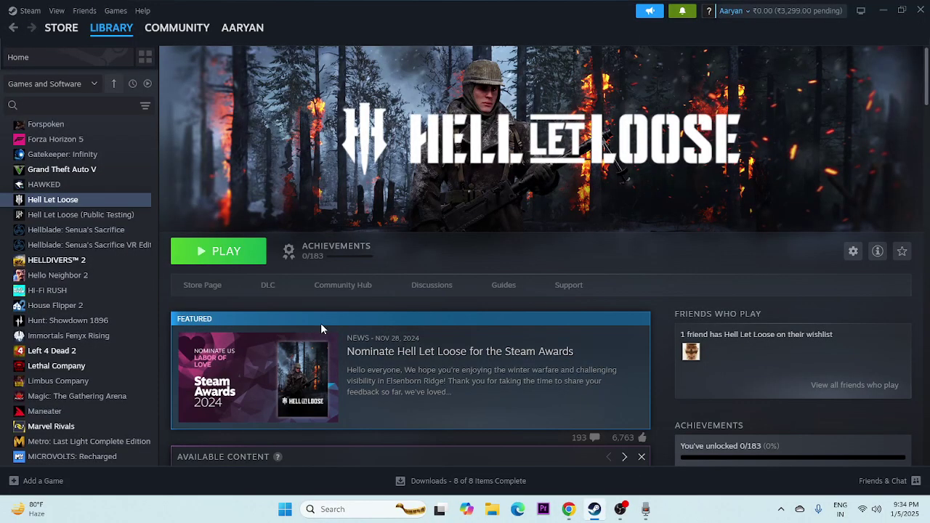
pyautogui.click(335, 509)
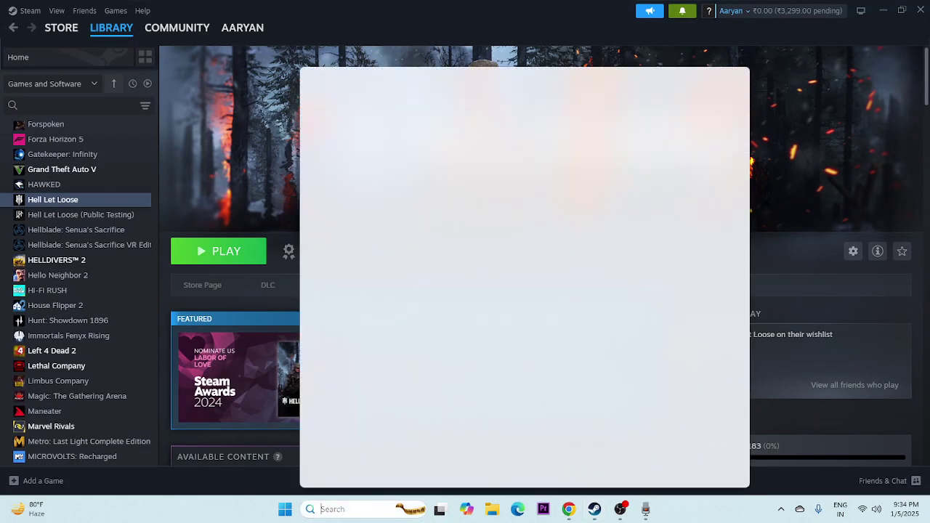
pyautogui.write('view advanced system setti')
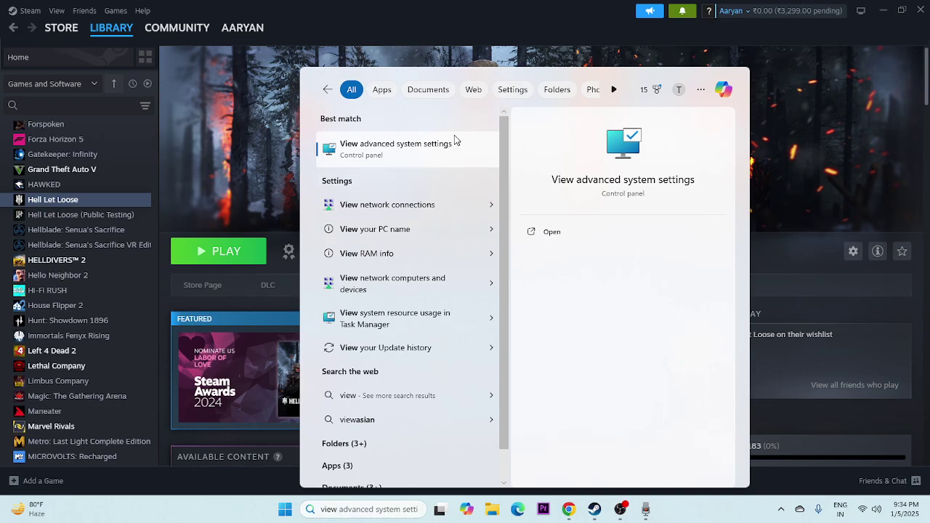
pyautogui.click(456, 143)
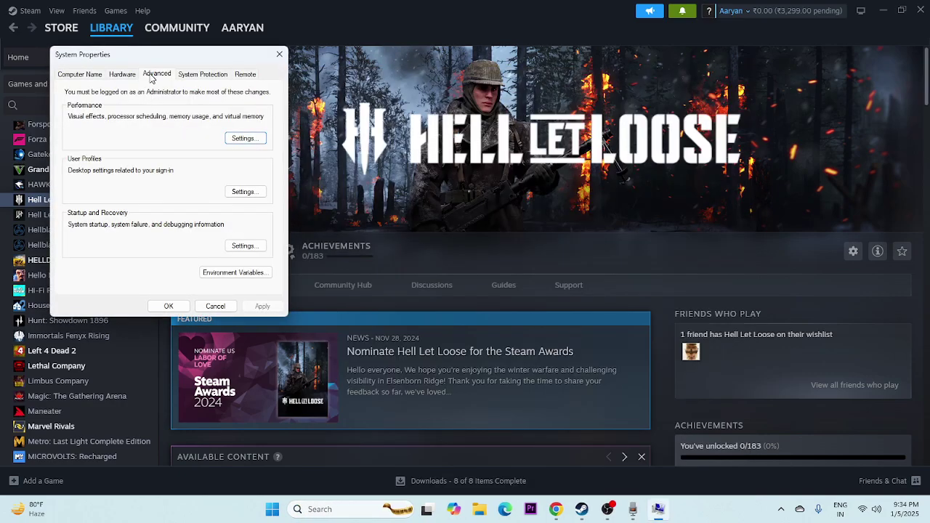
pyautogui.click(245, 138)
pyautogui.click(125, 120)
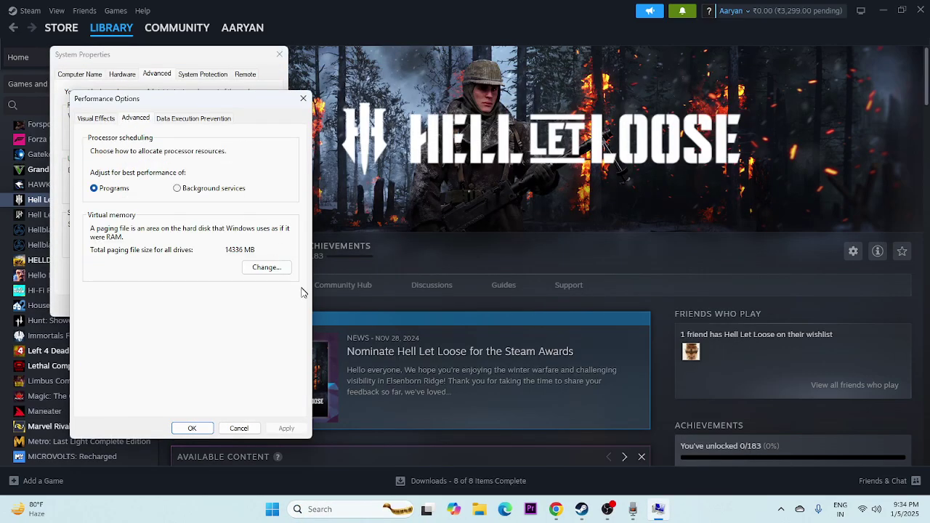
# Step: Open the virtual memory settings and choose a custom paging file size for drive D:
pyautogui.click(269, 269)
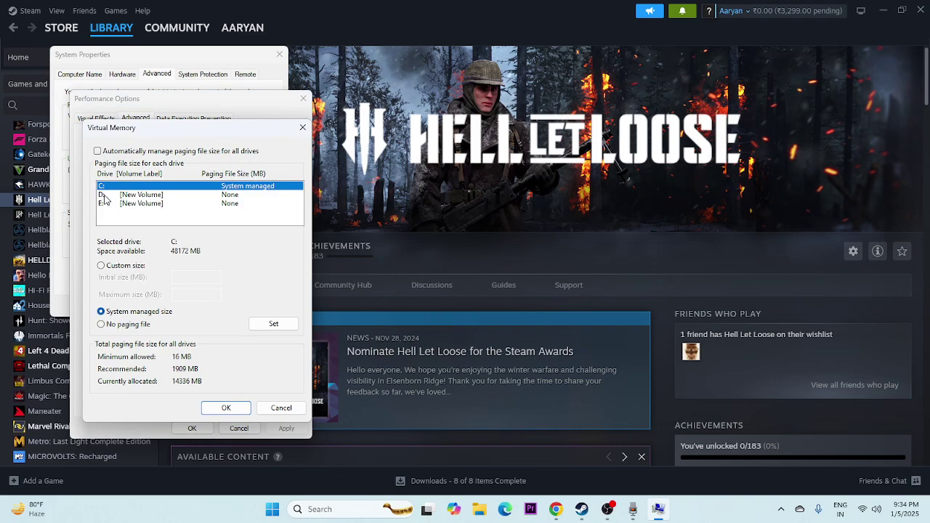
pyautogui.click(106, 194)
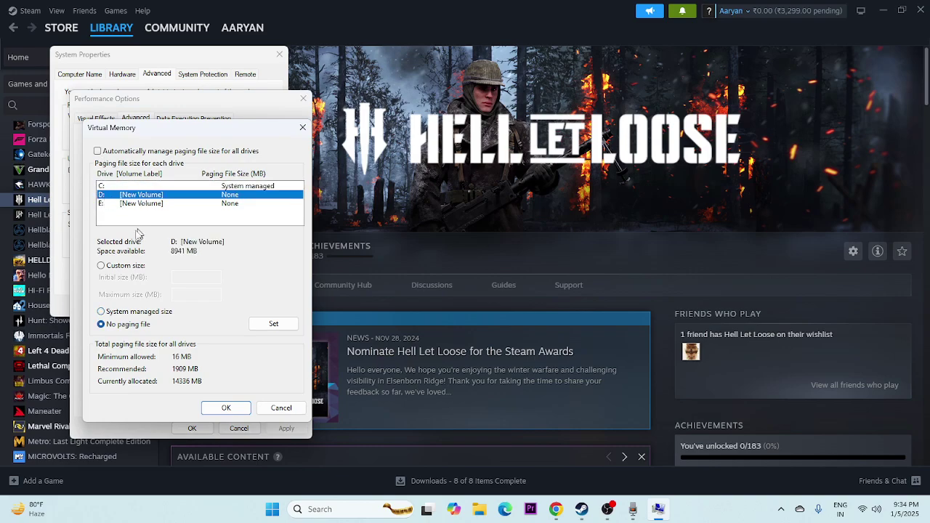
pyautogui.click(101, 266)
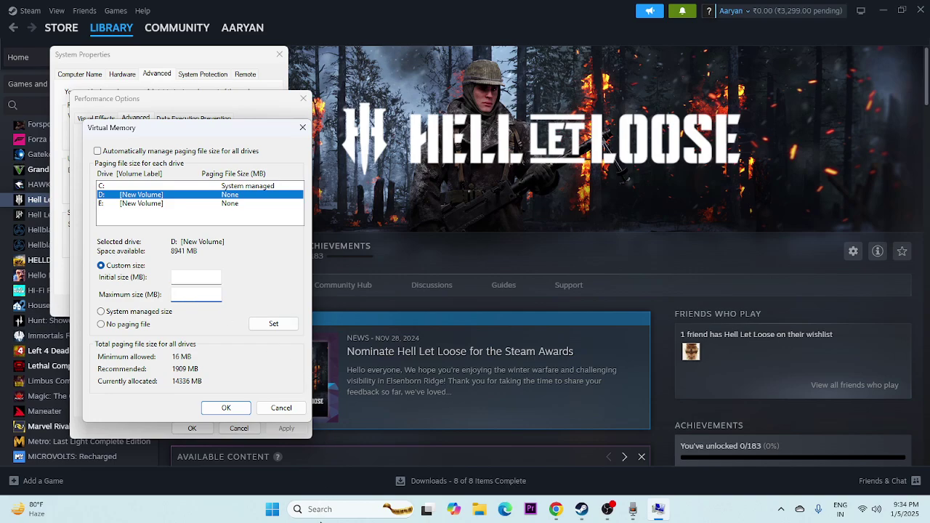
# Step: Find and open the Windows Calculator
pyautogui.click(342, 509)
pyautogui.write('calculator')
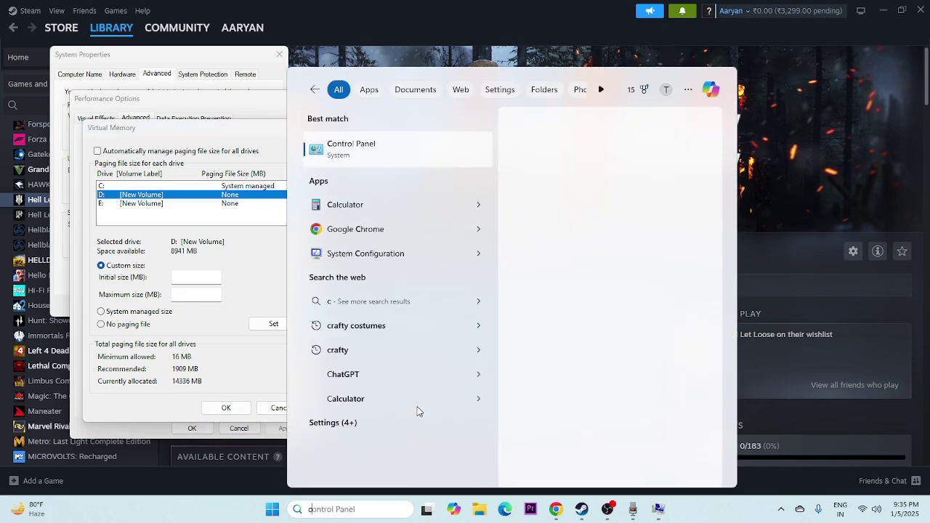
pyautogui.click(402, 147)
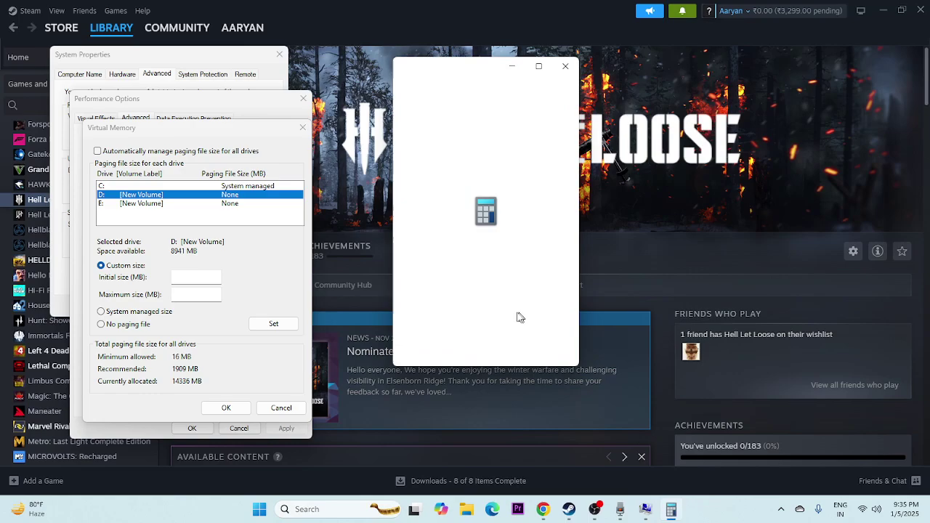
pyautogui.click(509, 320)
pyautogui.click(459, 320)
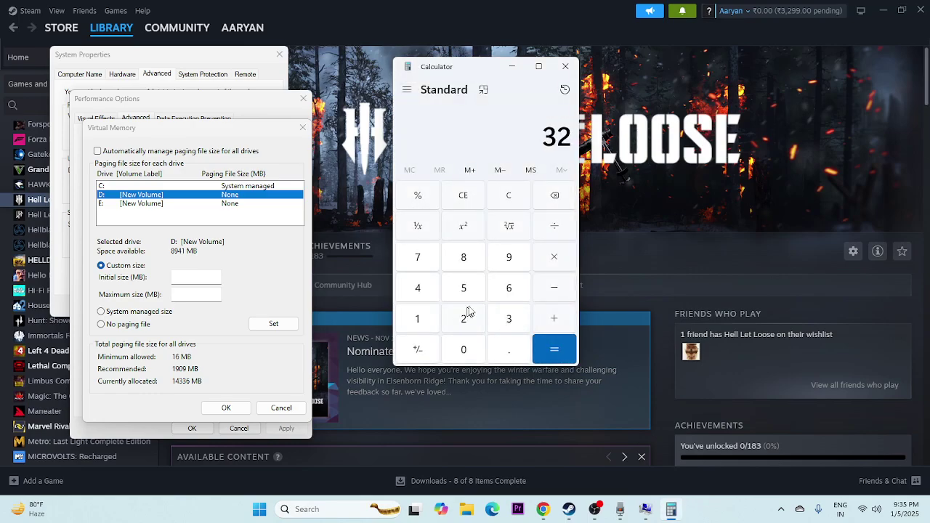
pyautogui.click(555, 198)
pyautogui.click(555, 198)
# Step: Calculate 16 × 1024 in Calculator
pyautogui.click(424, 322)
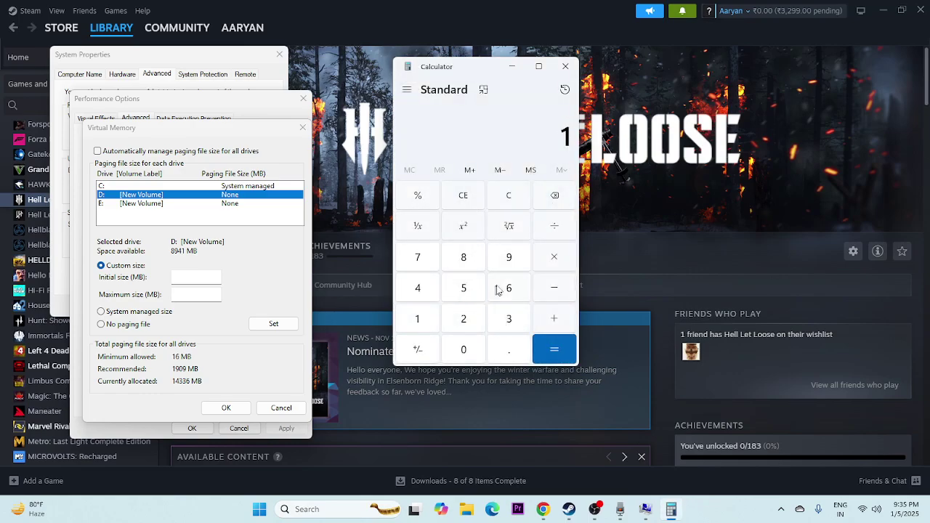
pyautogui.click(499, 289)
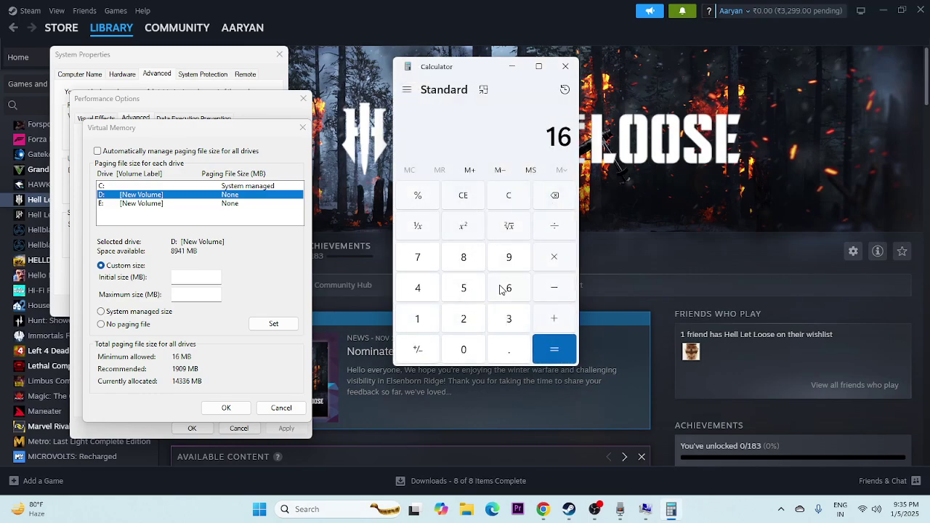
pyautogui.click(418, 313)
pyautogui.click(457, 348)
pyautogui.click(463, 319)
pyautogui.click(435, 298)
pyautogui.click(537, 350)
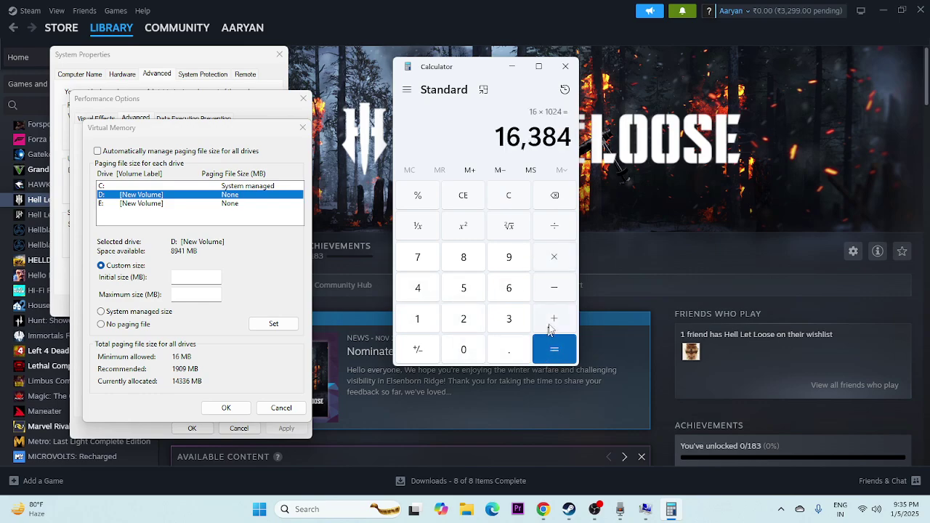
# Step: Multiply the result by 1.5 and copy the product, 24,576, into the initial size (MB) of drive D:'s paging file
pyautogui.click(559, 262)
pyautogui.click(429, 321)
pyautogui.click(499, 353)
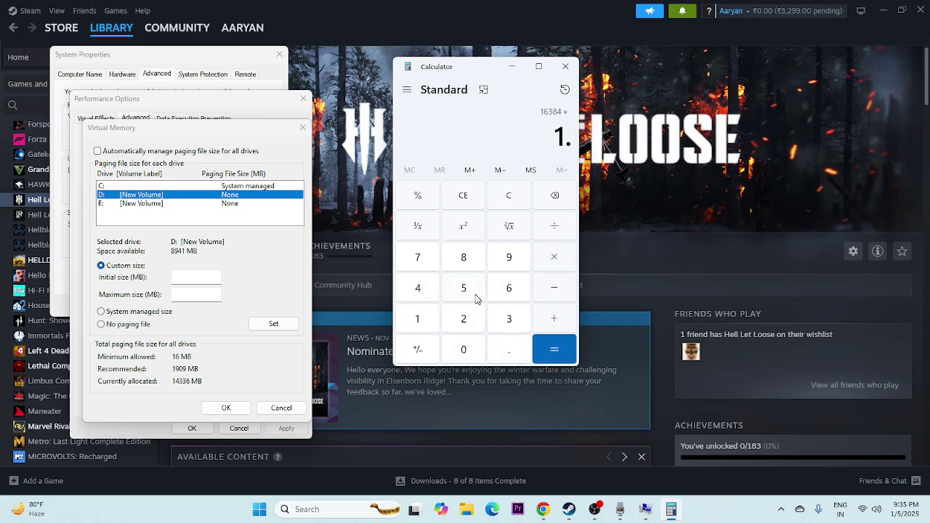
pyautogui.click(476, 295)
pyautogui.click(557, 359)
pyautogui.moveTo(491, 137); pyautogui.dragTo(573, 137)
pyautogui.press('super+c')
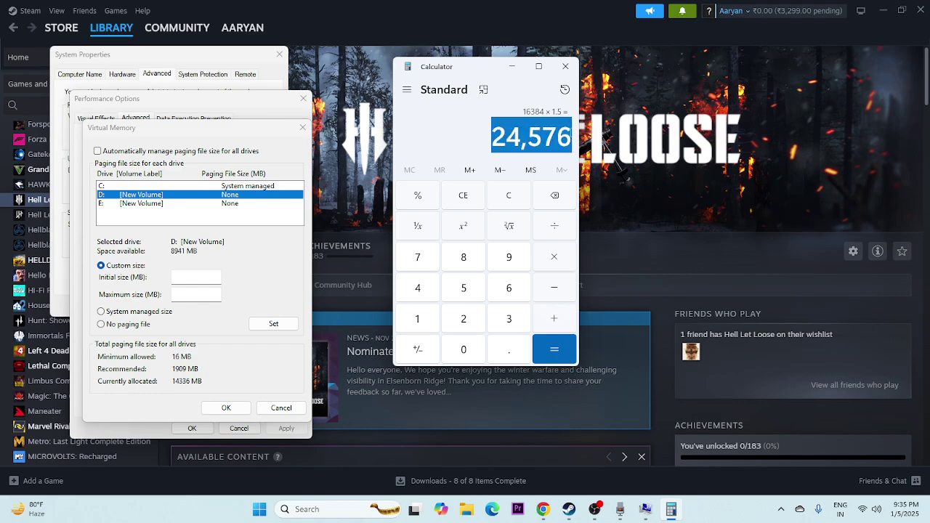
pyautogui.rightClick(196, 277)
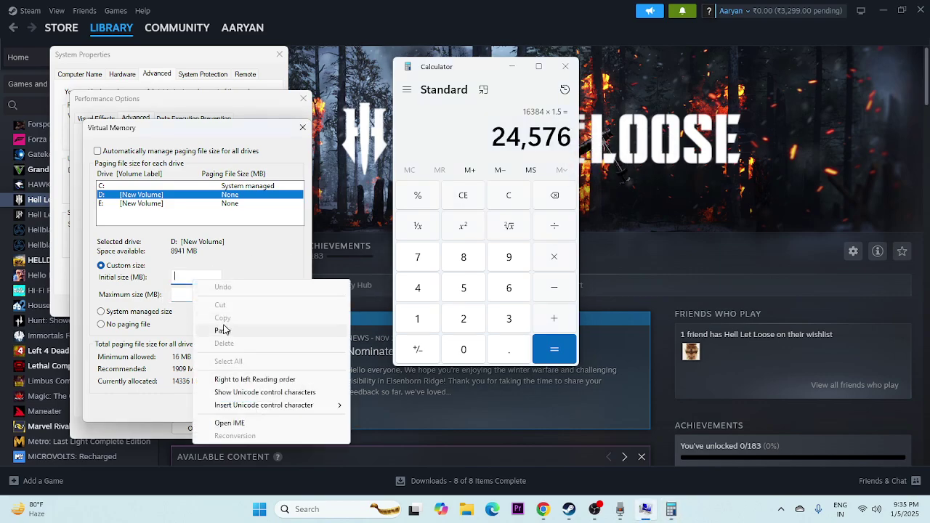
pyautogui.click(220, 327)
pyautogui.press('Tab')
pyautogui.click(458, 205)
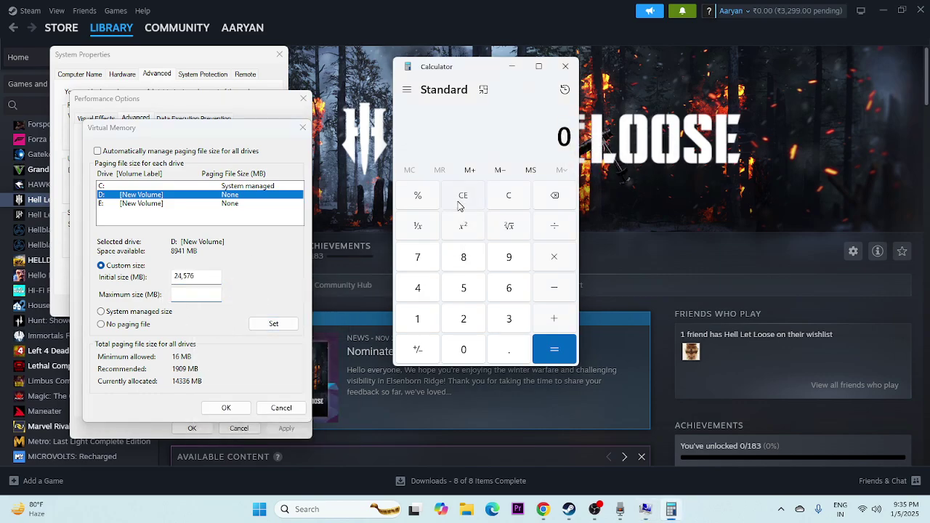
pyautogui.click(507, 319)
pyautogui.click(465, 321)
pyautogui.click(557, 206)
pyautogui.click(557, 207)
pyautogui.click(420, 321)
pyautogui.click(508, 289)
pyautogui.click(554, 258)
pyautogui.click(422, 321)
pyautogui.click(462, 350)
pyautogui.click(463, 319)
pyautogui.click(417, 288)
pyautogui.click(554, 349)
pyautogui.click(549, 263)
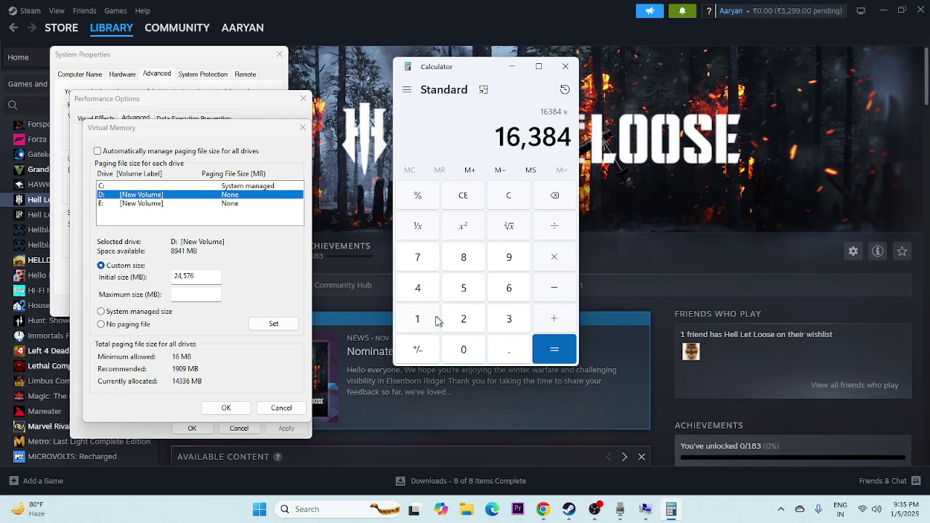
pyautogui.click(420, 320)
pyautogui.click(509, 351)
pyautogui.click(465, 285)
pyautogui.click(540, 350)
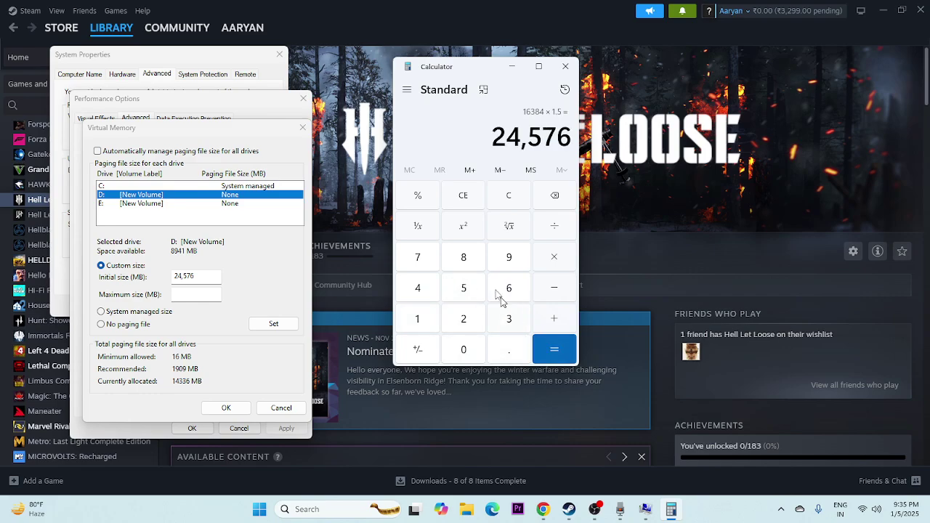
pyautogui.click(466, 200)
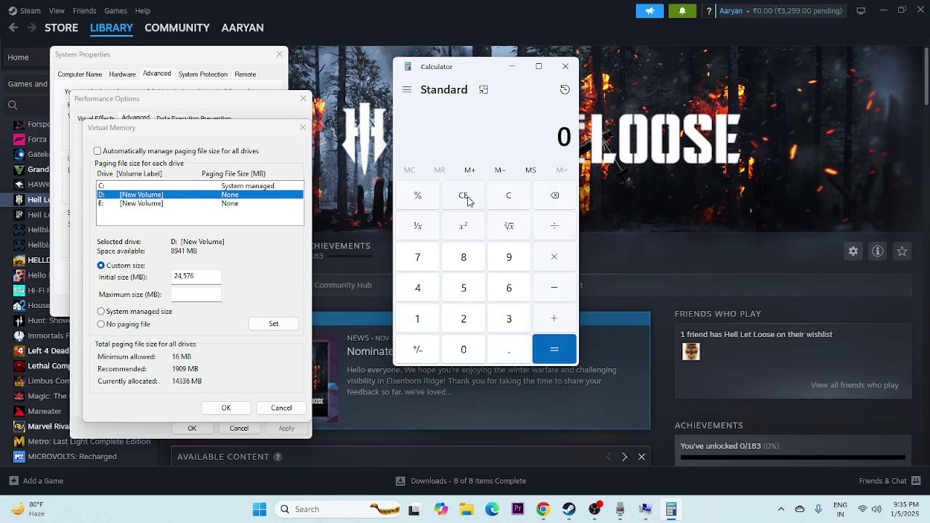
# Step: Calculate 16 × 1024 again in Calculator as the base for the maximum paging file size
pyautogui.click(424, 323)
pyautogui.click(504, 291)
pyautogui.click(554, 263)
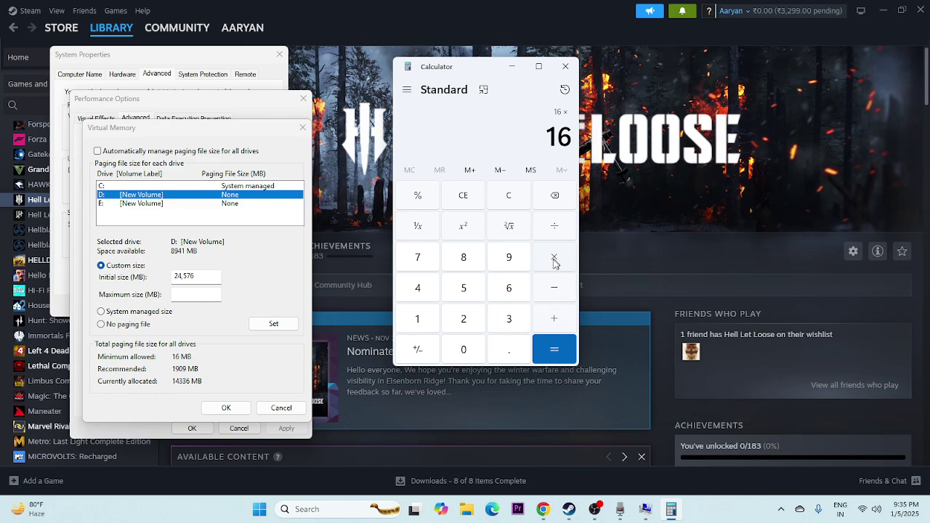
pyautogui.click(429, 319)
pyautogui.click(463, 349)
pyautogui.click(465, 321)
pyautogui.click(429, 291)
pyautogui.click(549, 349)
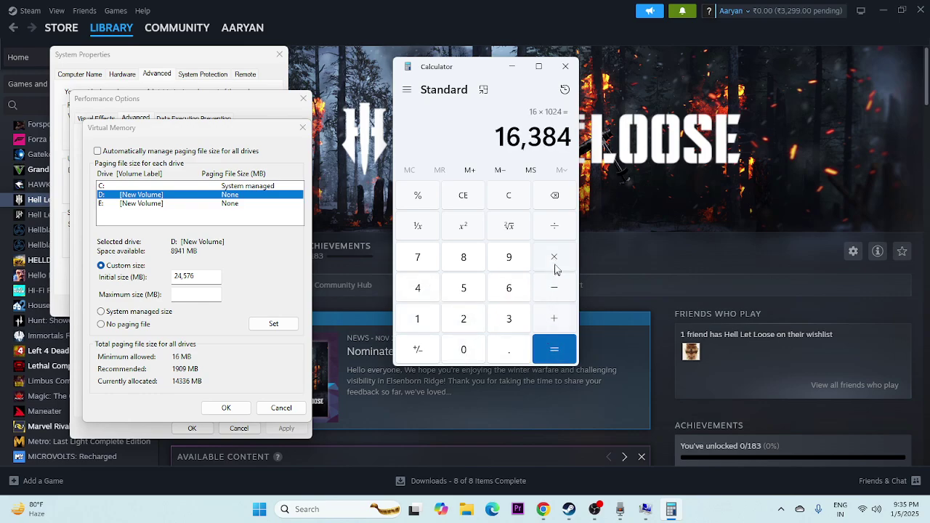
# Step: Multiply 16384 by 3 in Calculator and copy the product, 49,152, into the maximum size (MB) of drive D:'s paging file
pyautogui.click(555, 269)
pyautogui.click(520, 313)
pyautogui.click(554, 348)
pyautogui.moveTo(496, 141); pyautogui.dragTo(572, 138)
pyautogui.rightClick(575, 138)
pyautogui.click(593, 147)
pyautogui.rightClick(197, 300)
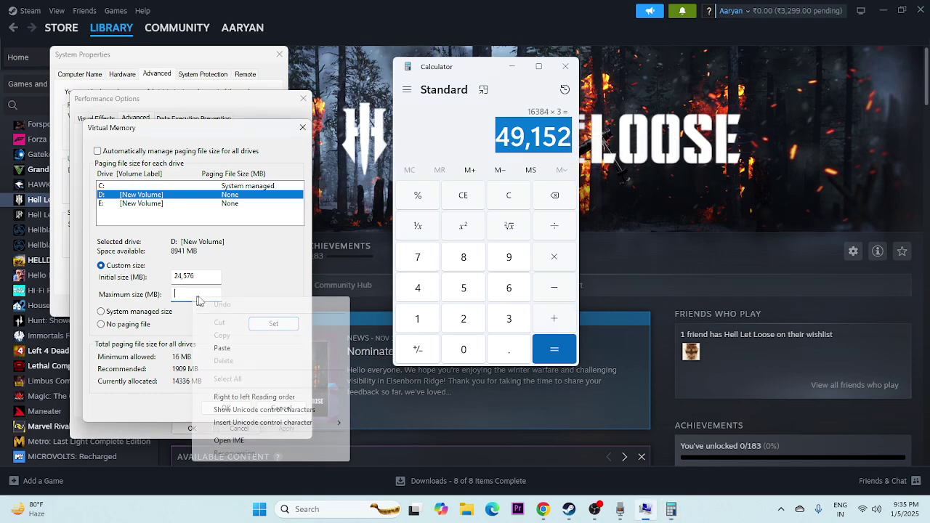
pyautogui.click(221, 347)
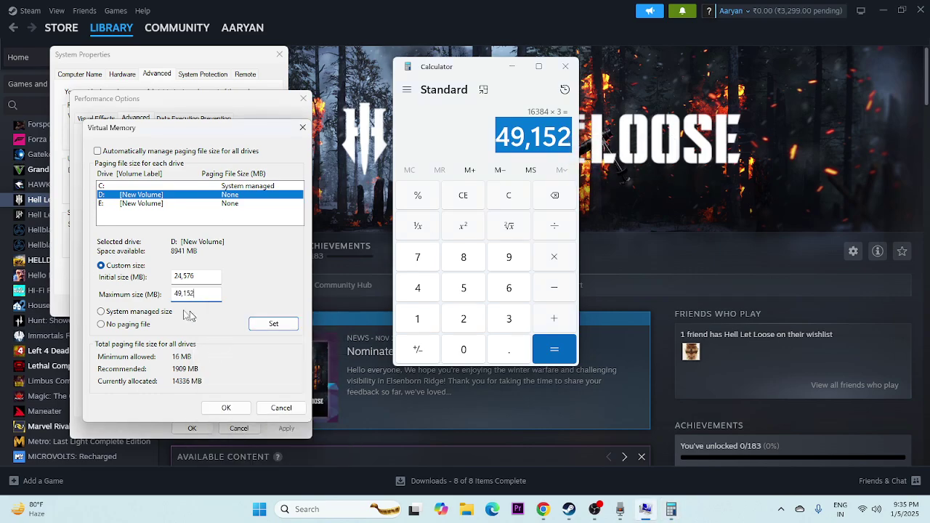
# Step: Confirm the virtual memory and performance settings, and close System Properties and Calculator
pyautogui.press('Return')
pyautogui.click(192, 428)
pyautogui.click(279, 54)
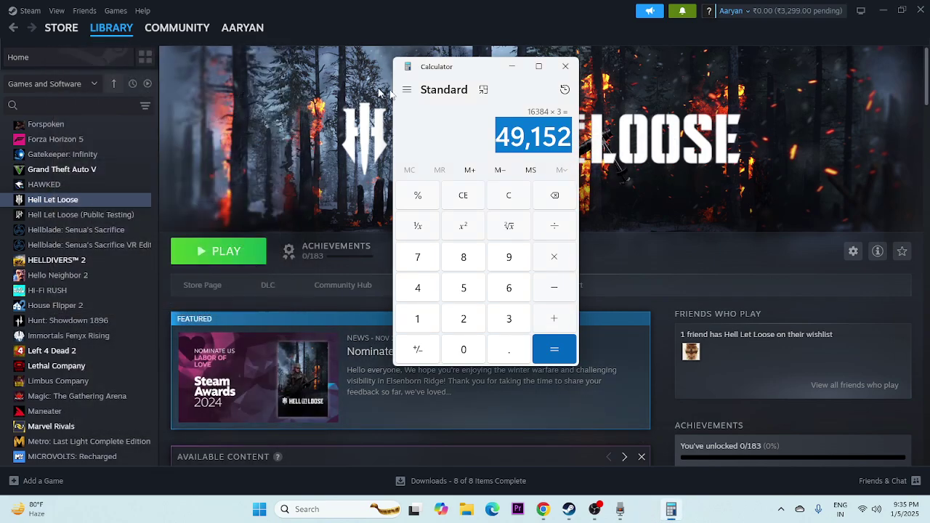
pyautogui.click(565, 66)
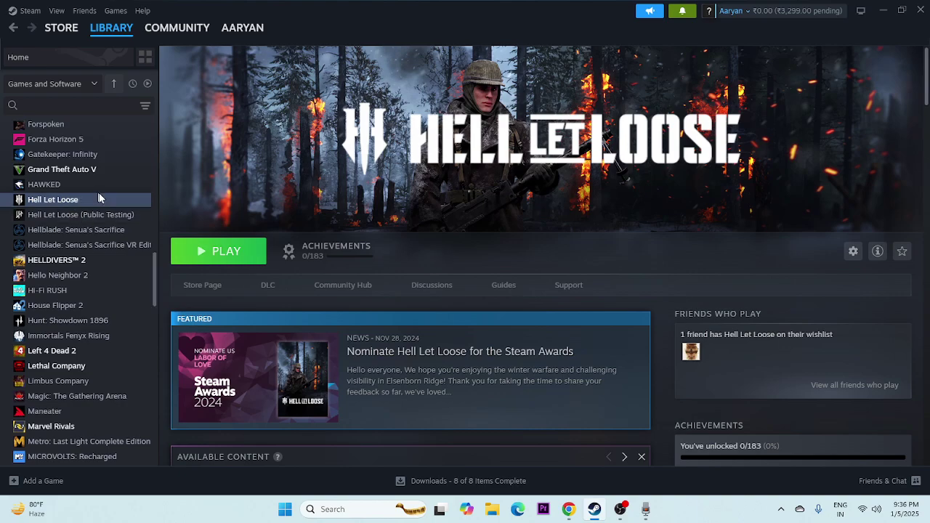
# Step: Start verifying the integrity of Hell Let Loose's installed game files from its properties in Steam
pyautogui.rightClick(71, 207)
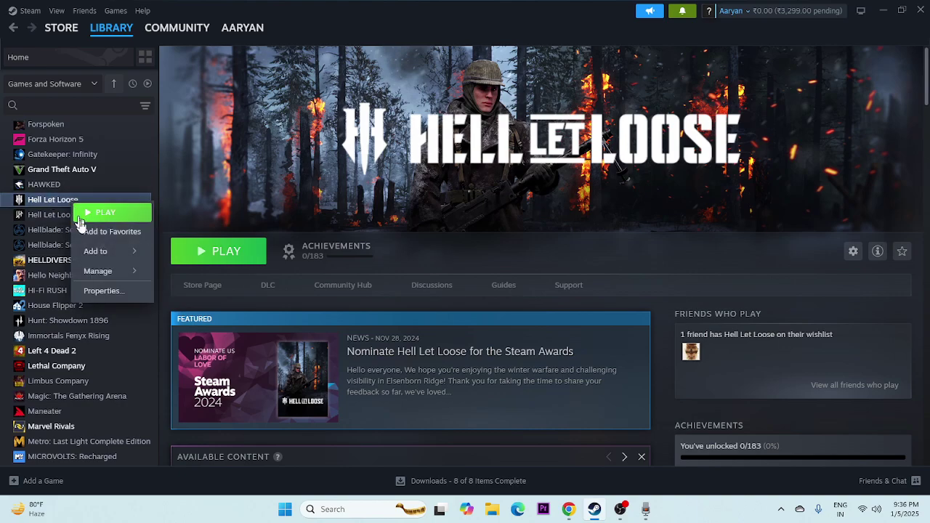
pyautogui.click(101, 291)
pyautogui.click(279, 178)
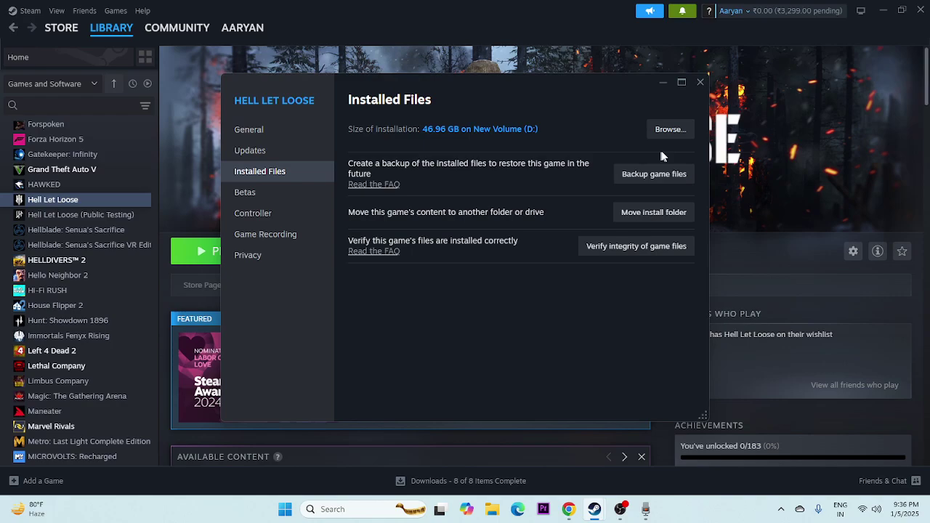
pyautogui.click(634, 248)
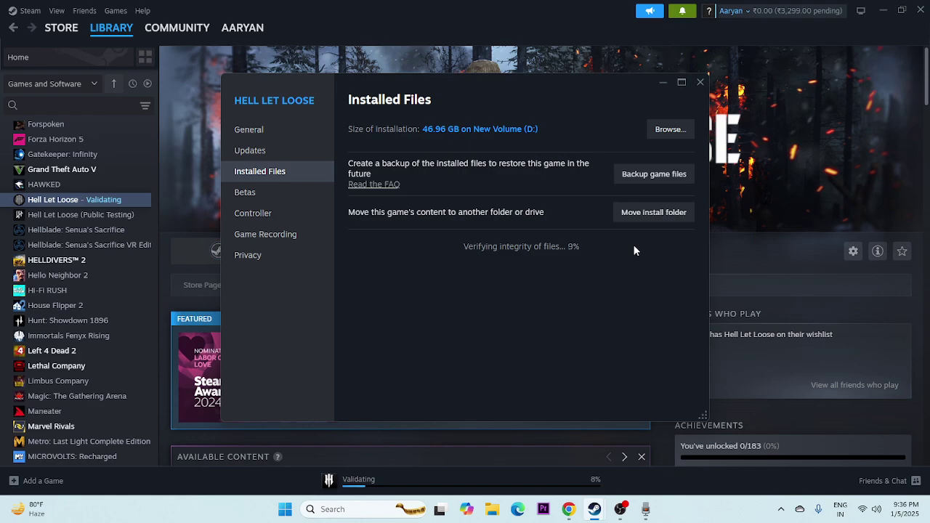
# Step: Switch to Chrome and look through the game-fix articles on the gameserrors.com home page
pyautogui.click(568, 509)
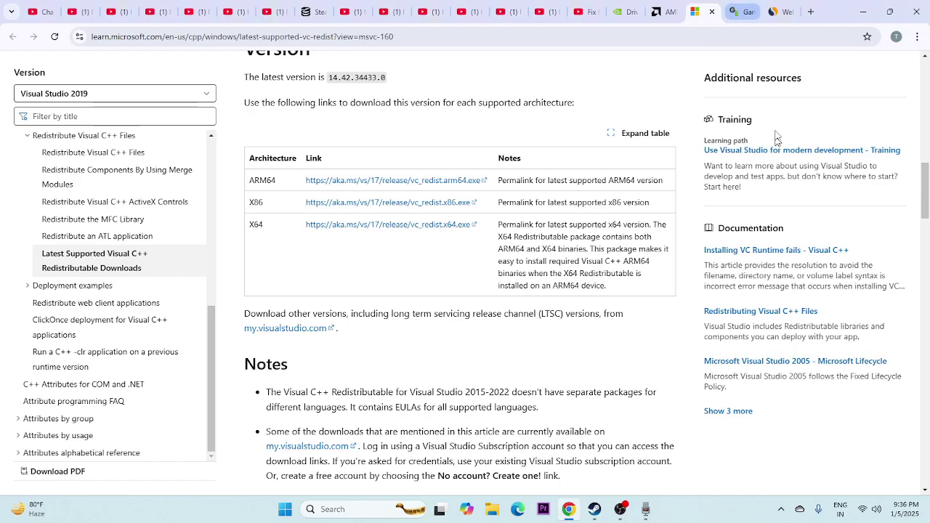
pyautogui.hotkey('ctrl', 'Tab')
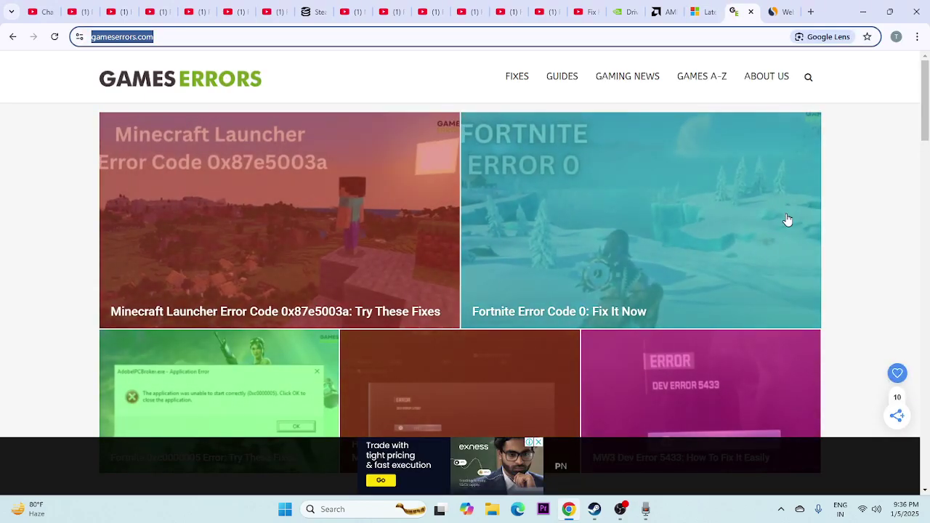
pyautogui.scroll(-6, 896, 183)
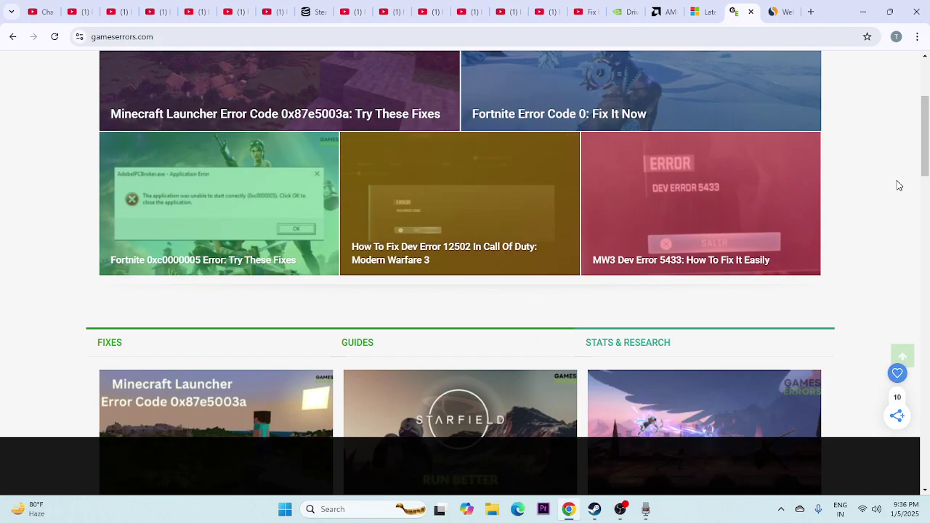
pyautogui.scroll(-10, 899, 186)
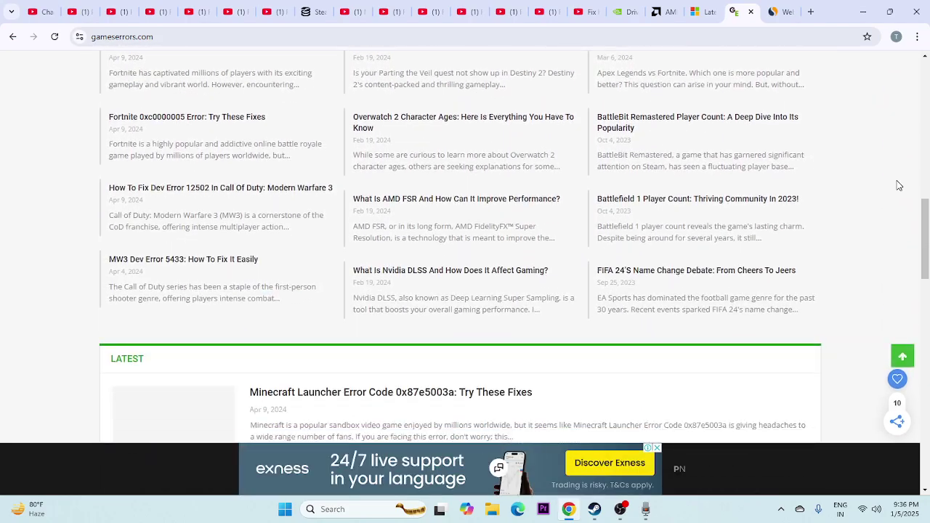
pyautogui.scroll(15, 898, 186)
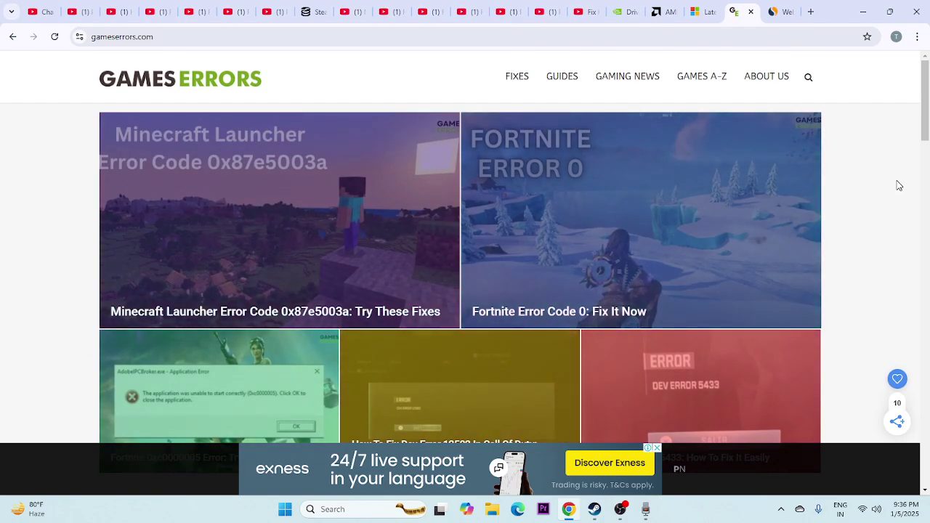
pyautogui.scroll(-5, 898, 185)
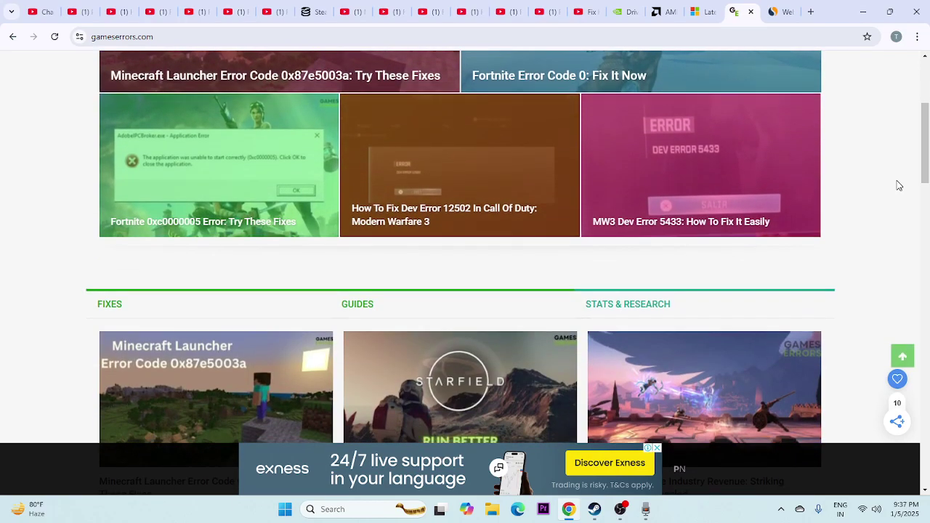
pyautogui.scroll(5, 897, 185)
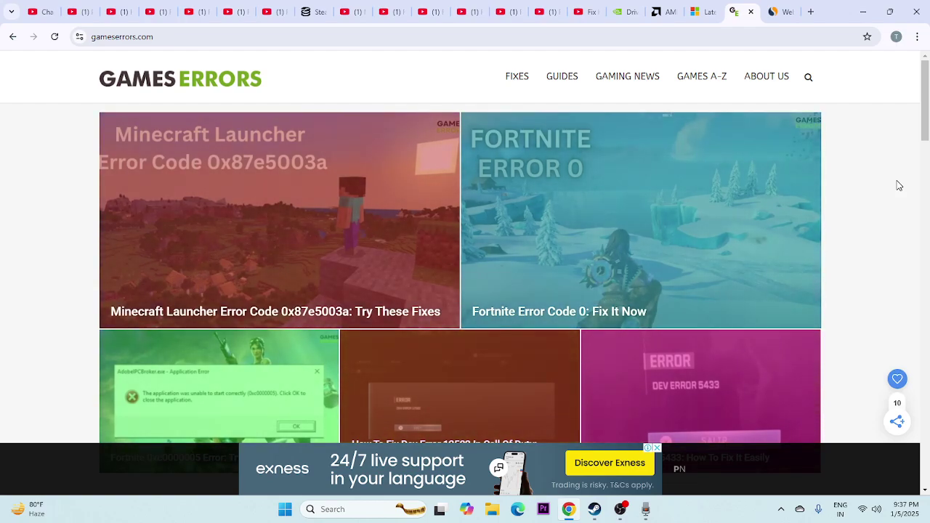
# Step: Return to Hell Let Loose's installed files in Steam, check the file verification and close the properties
pyautogui.moveTo(595, 509)
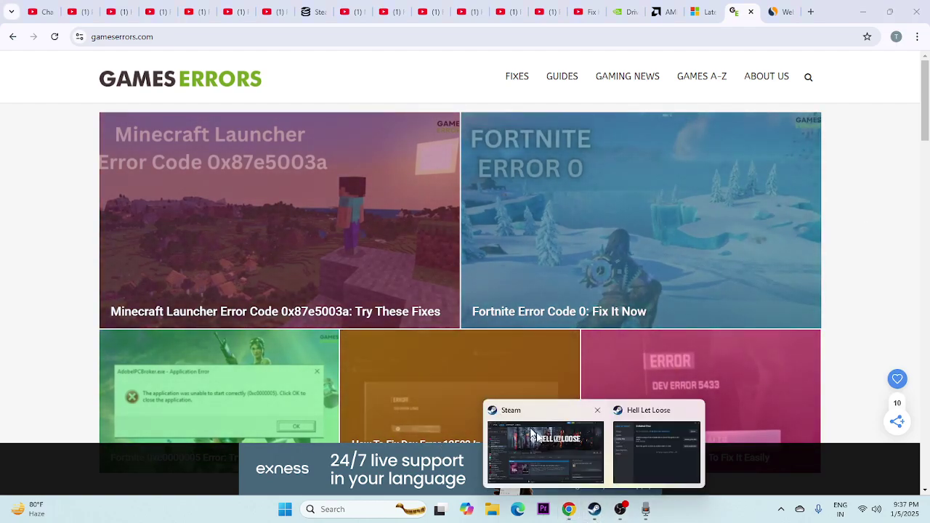
pyautogui.click(632, 458)
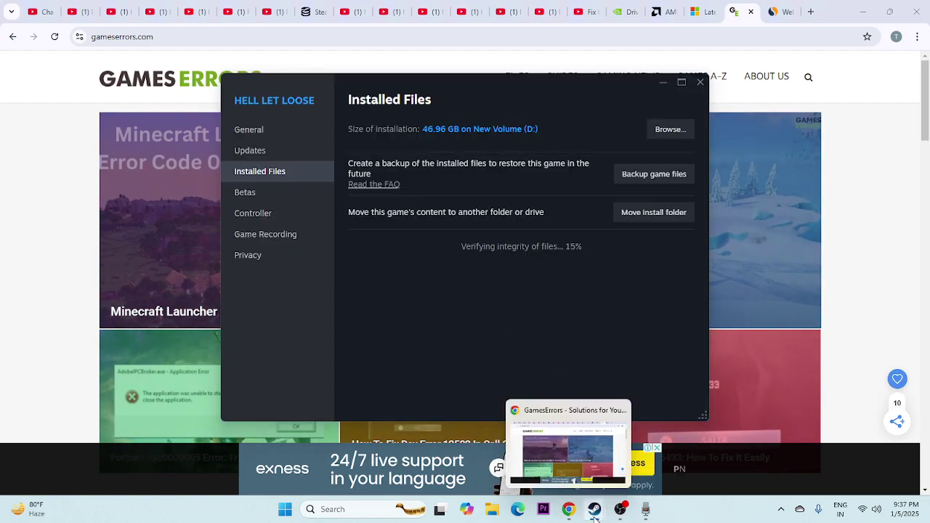
pyautogui.click(574, 461)
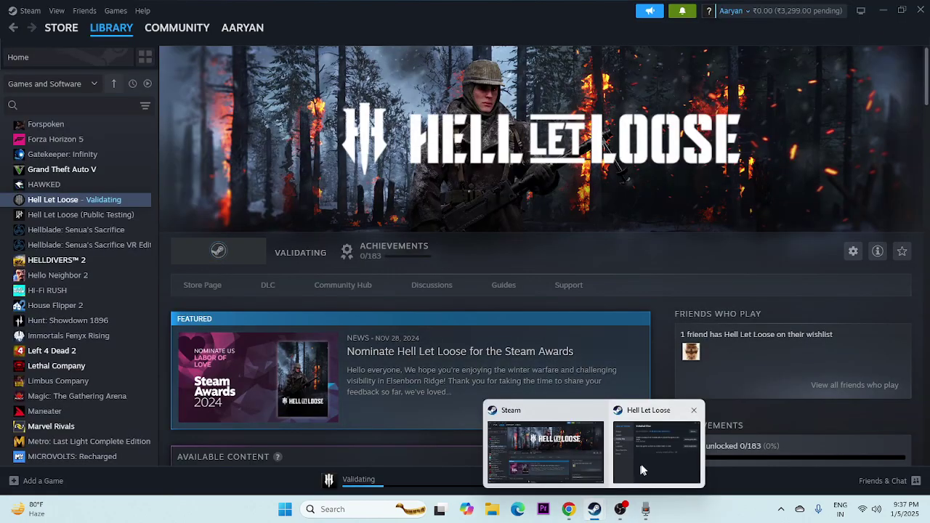
pyautogui.click(642, 464)
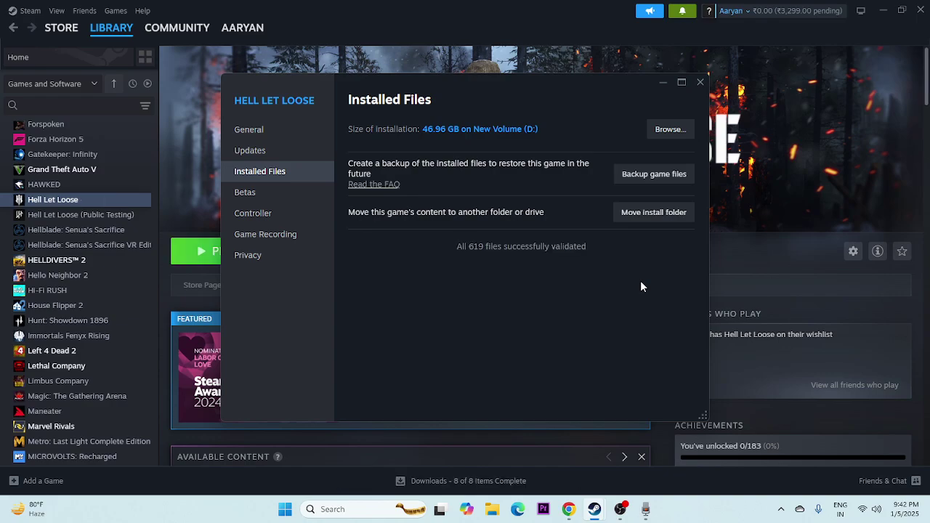
pyautogui.click(700, 82)
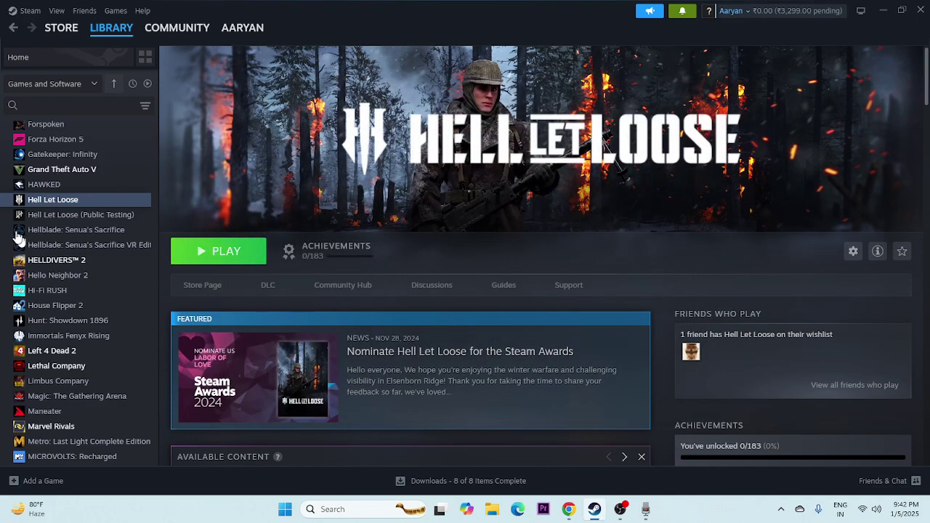
# Step: View the management options for Hell Let Loose in the library, including uninstall, and dismiss them
pyautogui.rightClick(45, 201)
pyautogui.moveTo(72, 268)
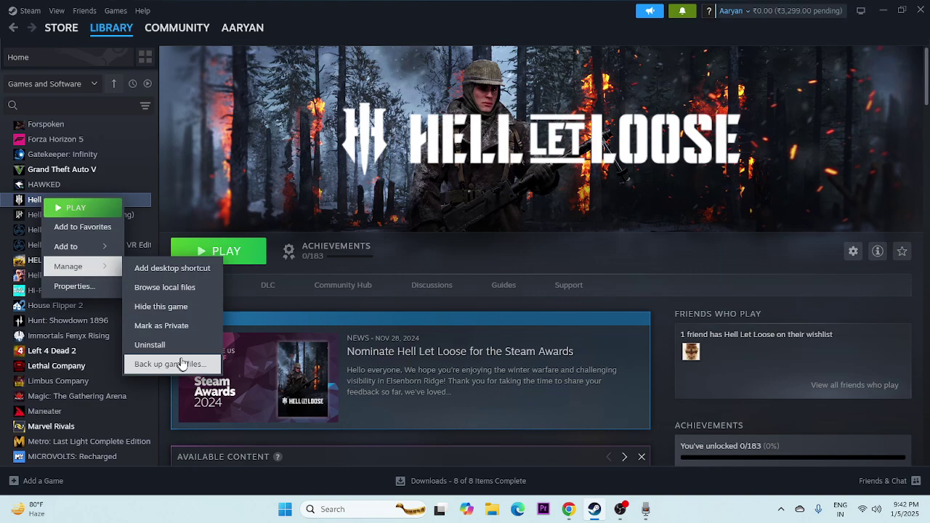
pyautogui.click(527, 256)
# Step: Check the drives and their free space under This PC in File Explorer, and close the window
pyautogui.click(492, 508)
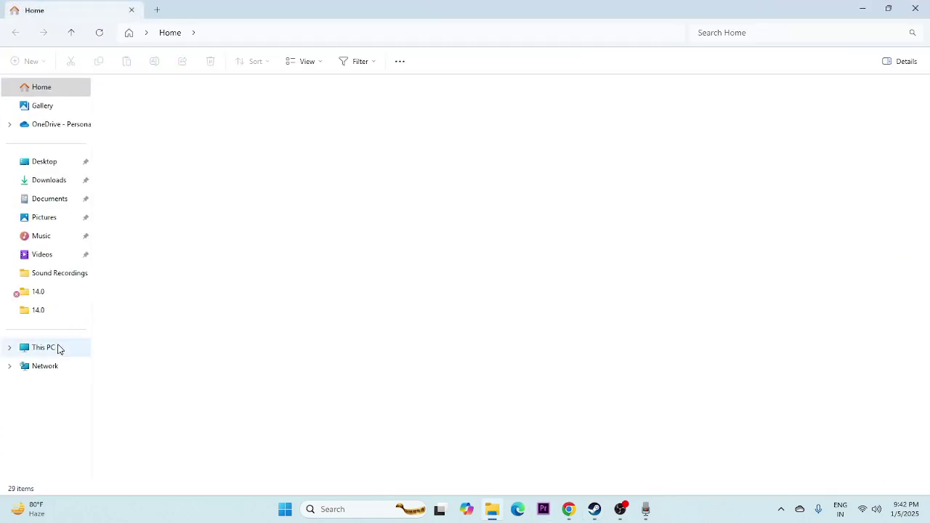
pyautogui.click(44, 347)
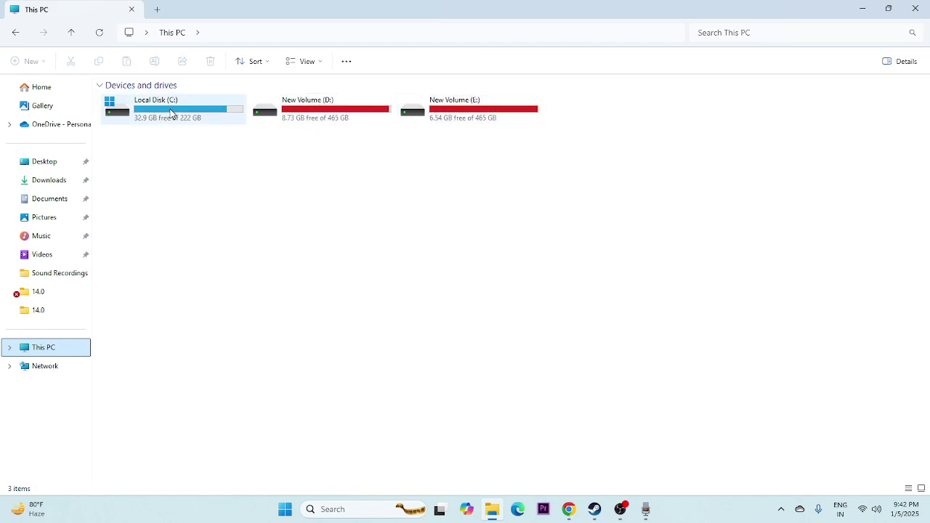
pyautogui.click(915, 9)
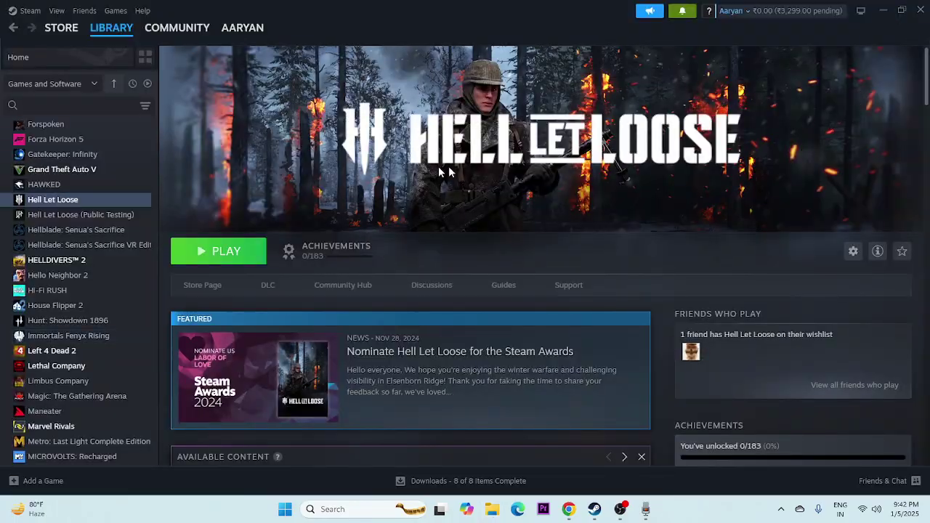